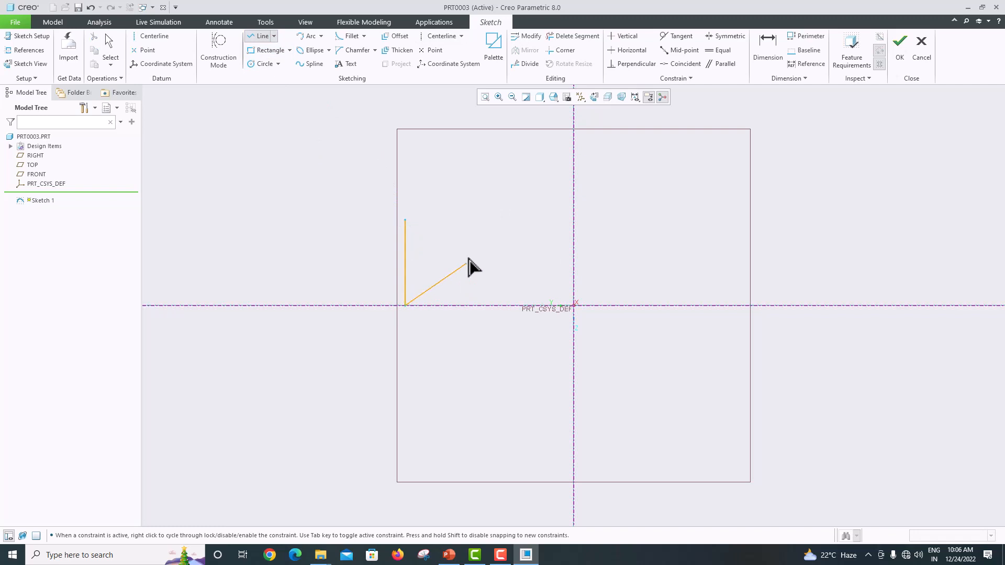
- End the line chain and set the vertical line's length to 25
middle_click(473, 255)
middle_click(472, 245)
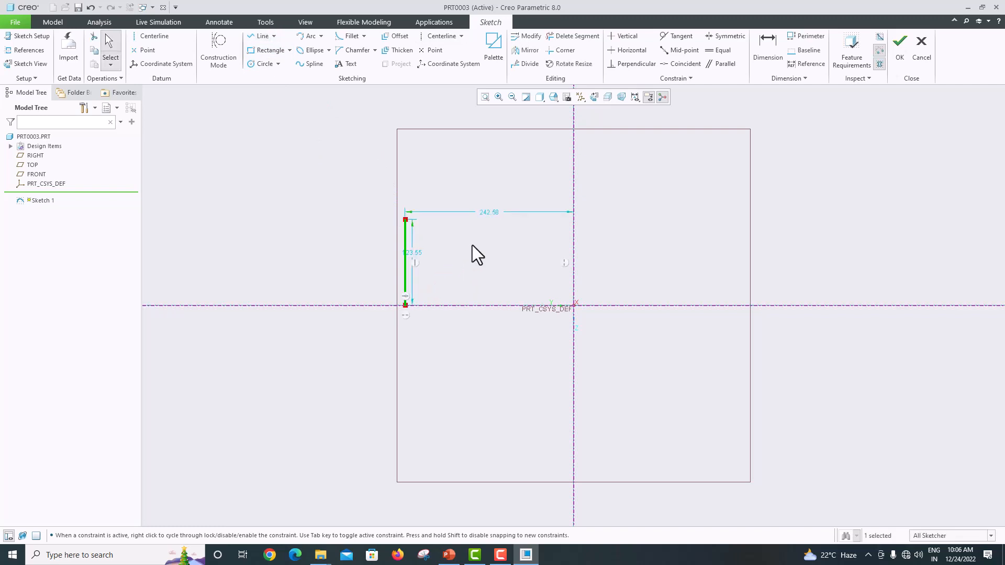
double_click(416, 252)
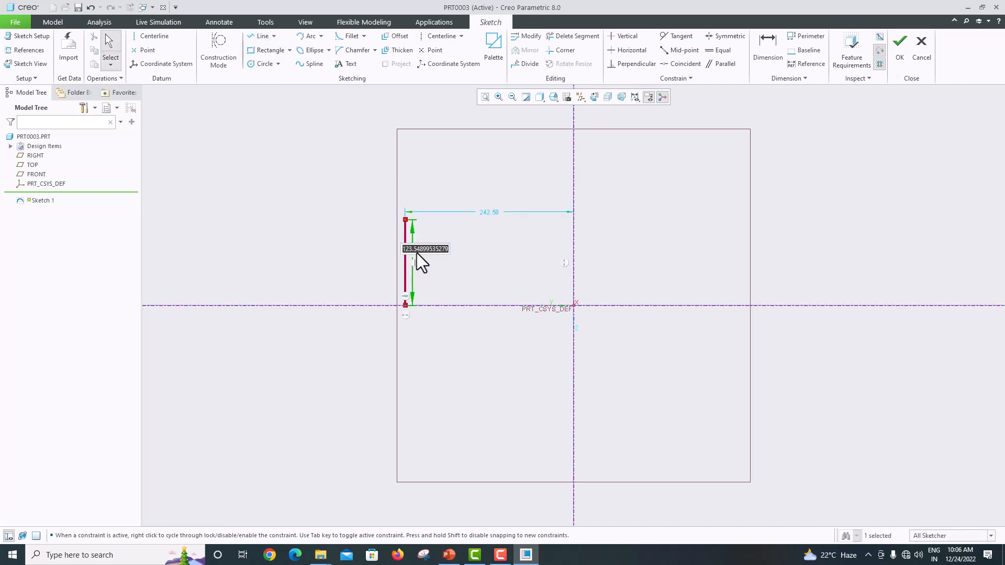
text(25)
key(Return)
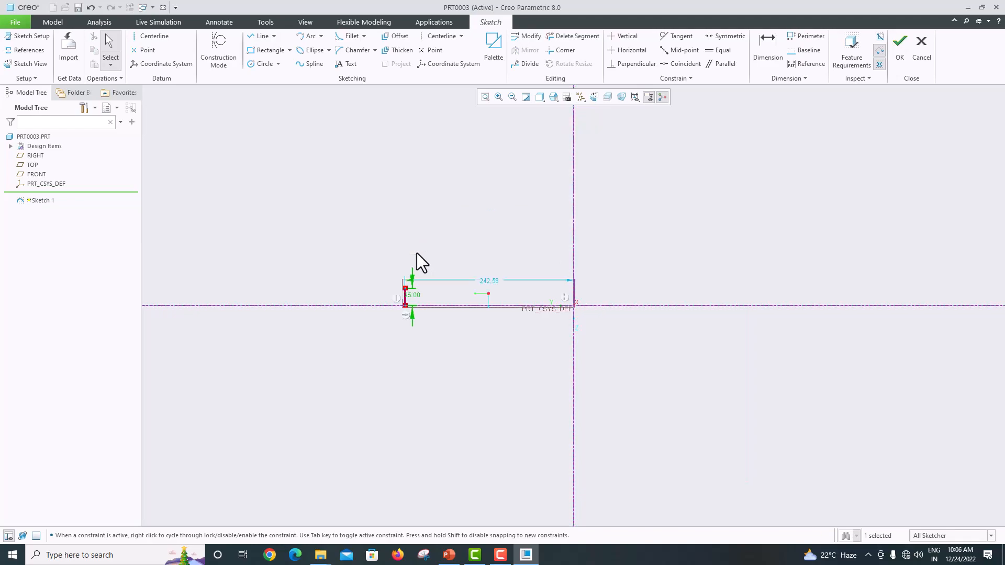
- Check the dimensioned drawing in PowerPoint, return to Creo, and set the line's distance from the vertical reference to 65
click(449, 555)
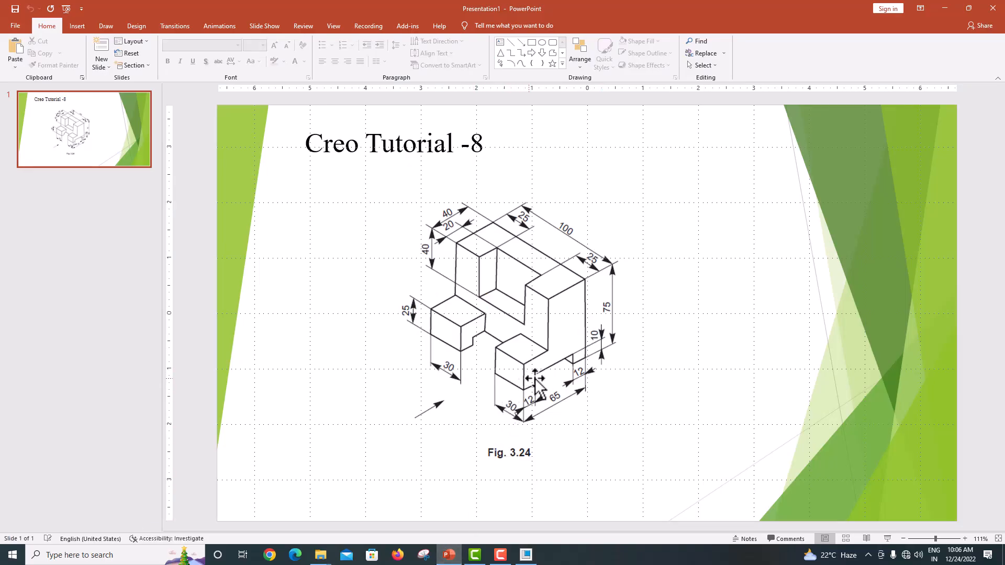
click(526, 555)
double_click(491, 281)
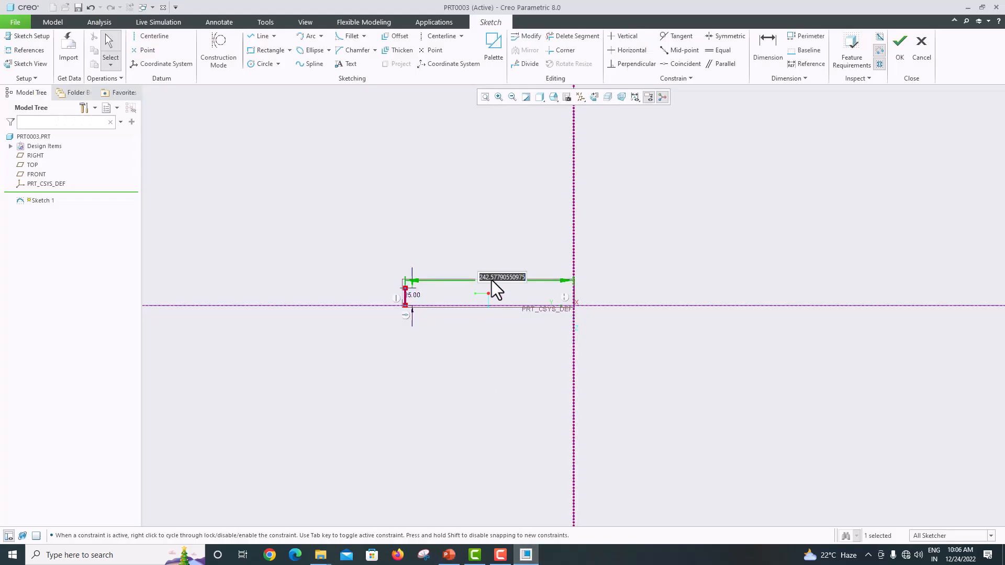
text(65)
key(Return)
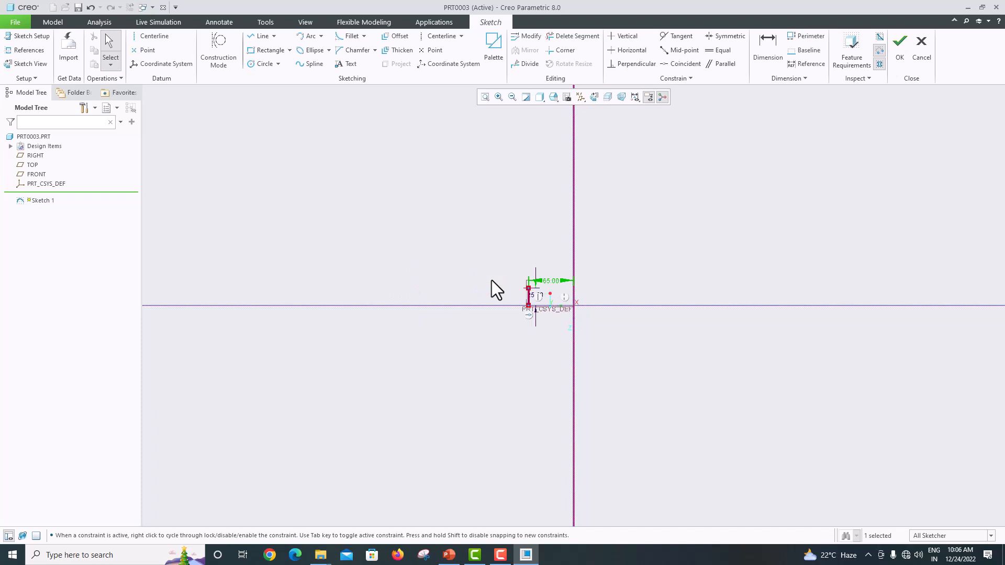
- Draw the horizontal top edge to the vertical reference and a bottom segment about 11.8 long from the vertical line's lower end
click(487, 100)
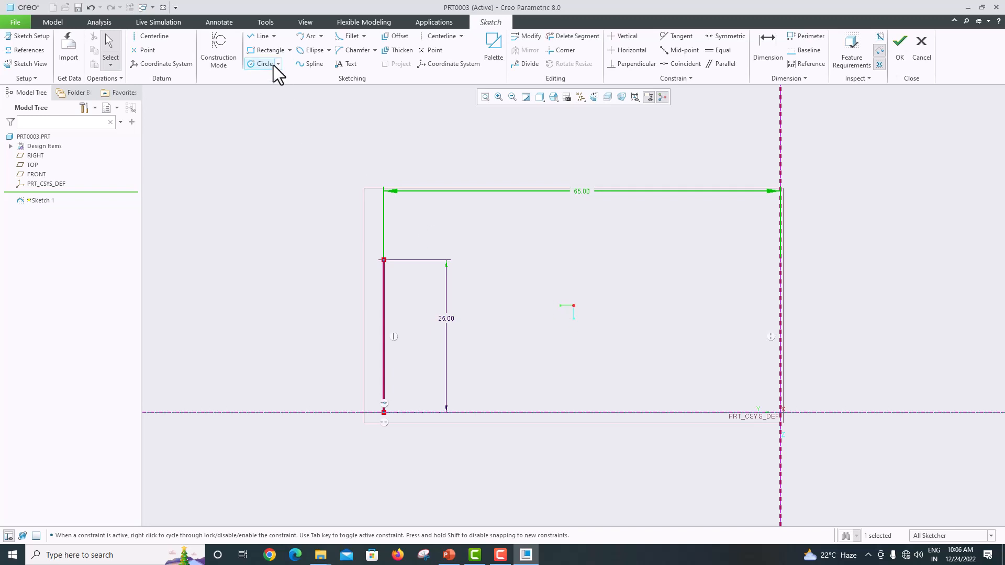
click(256, 39)
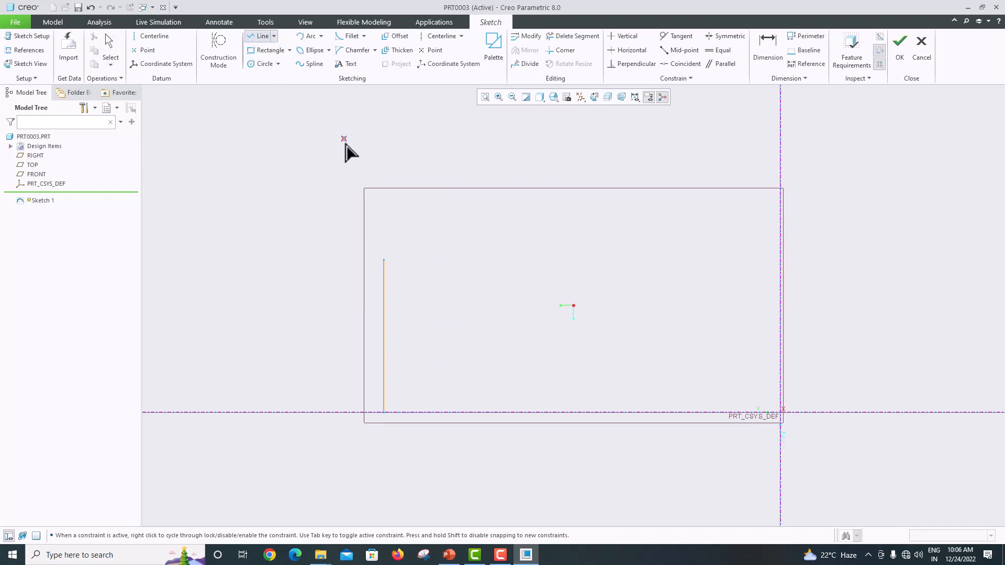
click(383, 260)
click(779, 260)
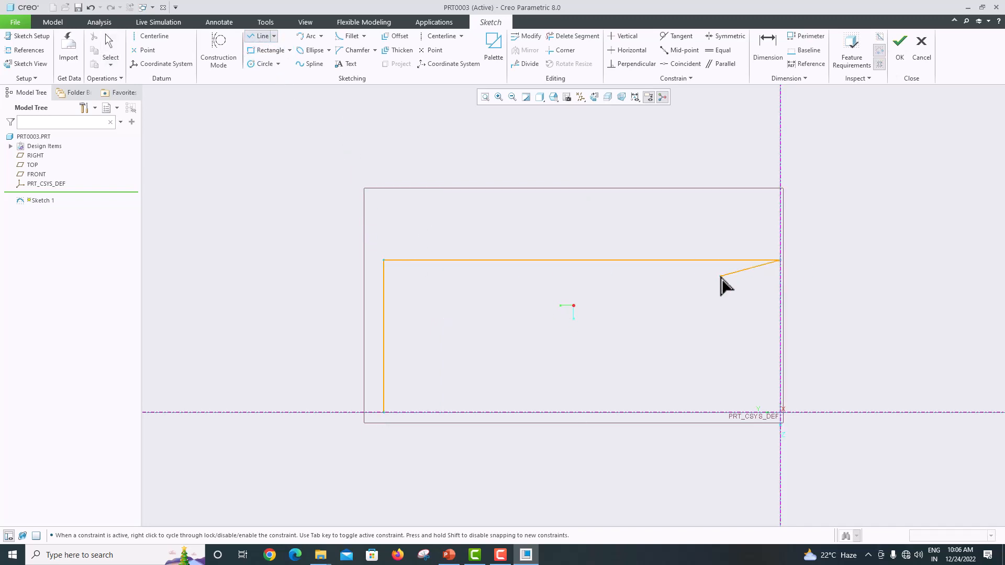
middle_click(676, 288)
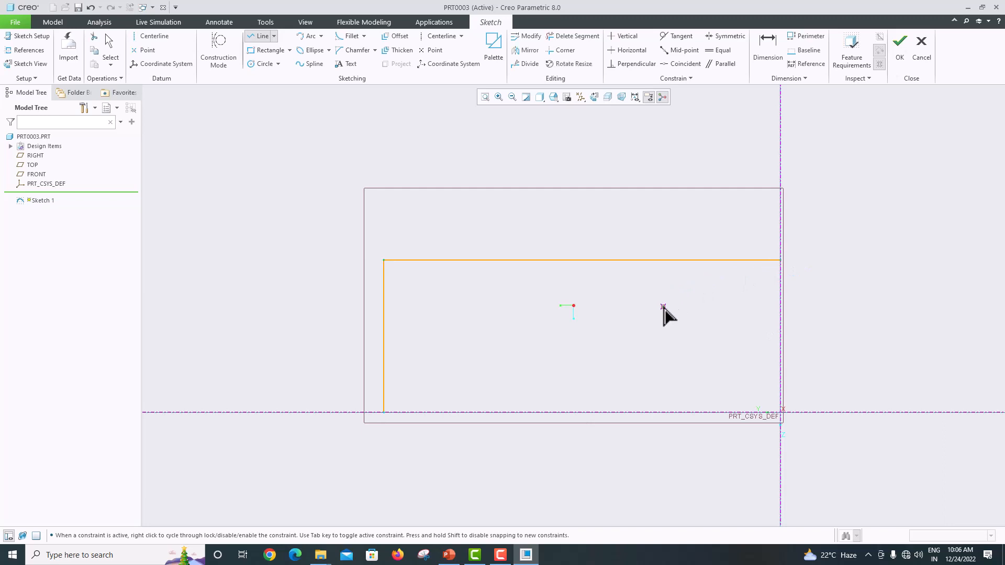
click(384, 412)
click(455, 413)
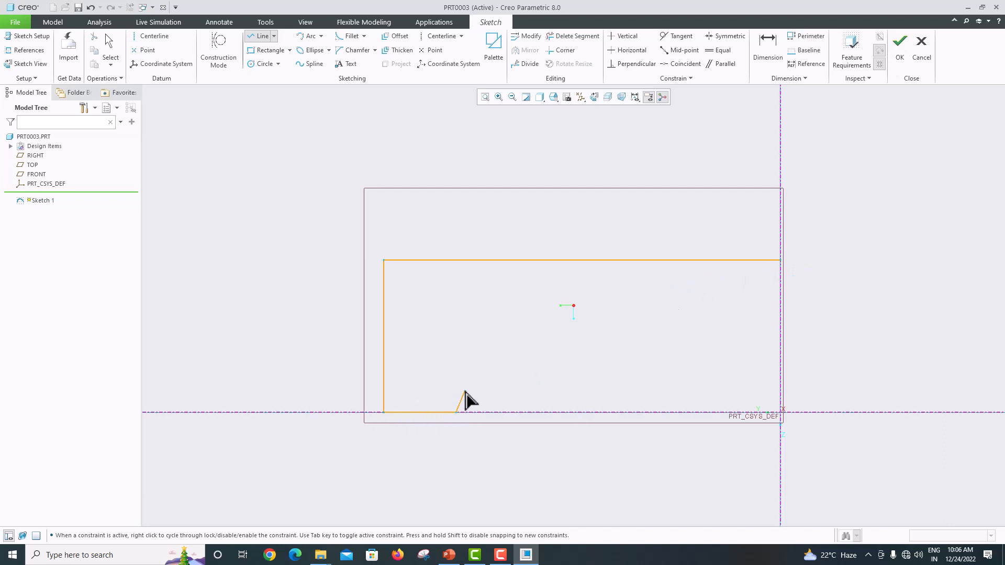
click(456, 341)
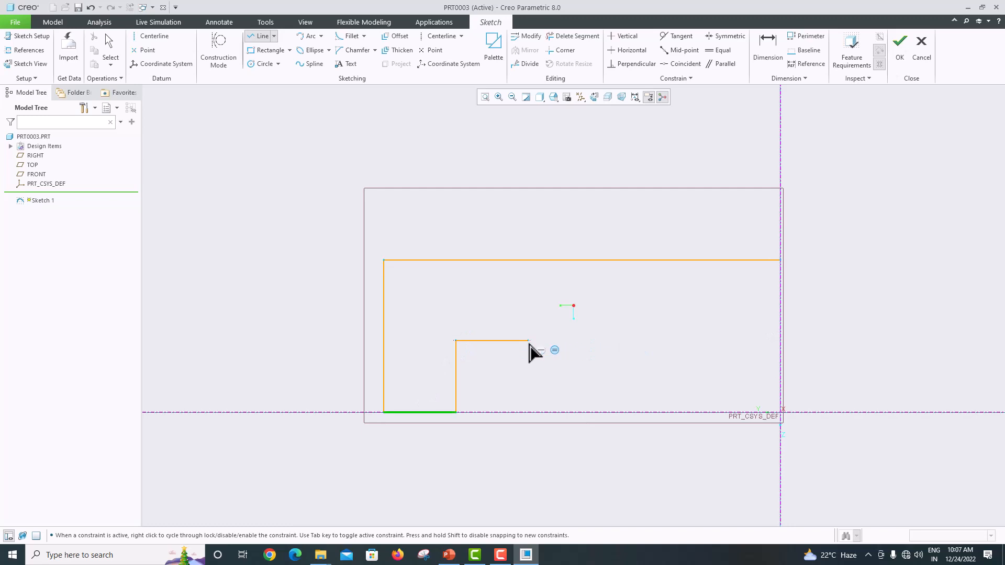
middle_click(492, 351)
middle_click(490, 353)
click(456, 366)
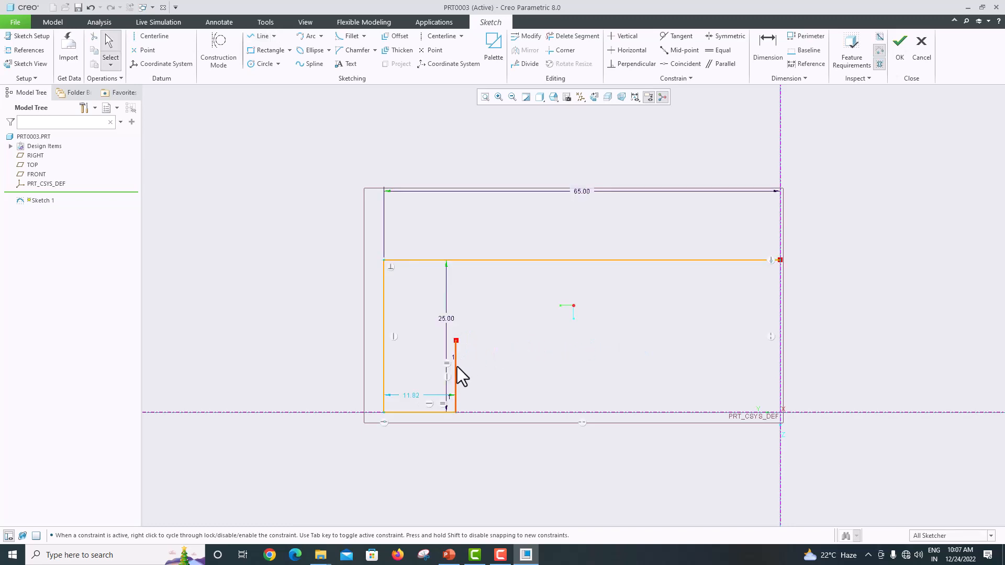
key(Delete)
- Close the profile with lines forming a bottom notch about 42 wide and 15 high, a second foot, and the edge along the vertical reference
click(260, 35)
click(455, 412)
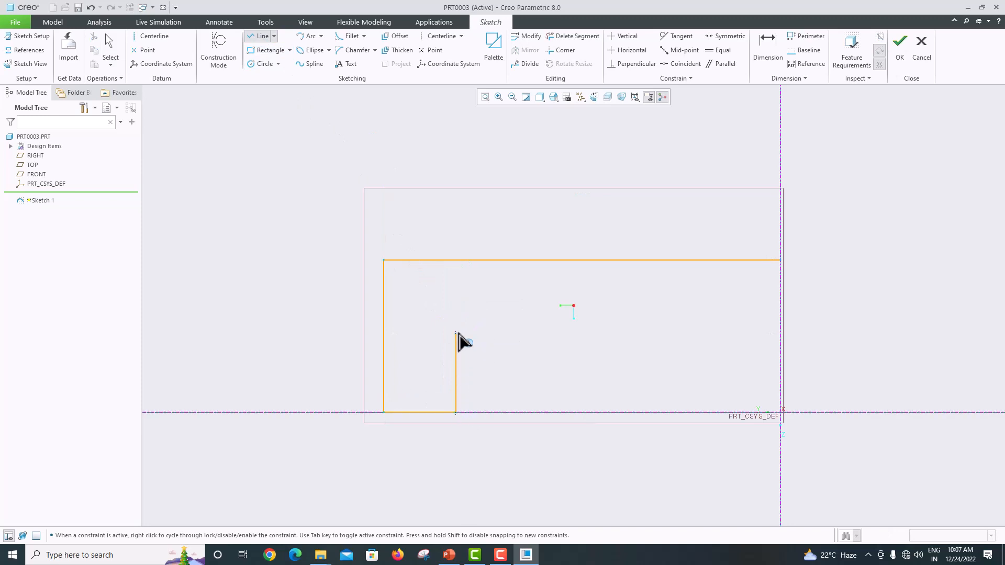
click(456, 321)
click(713, 321)
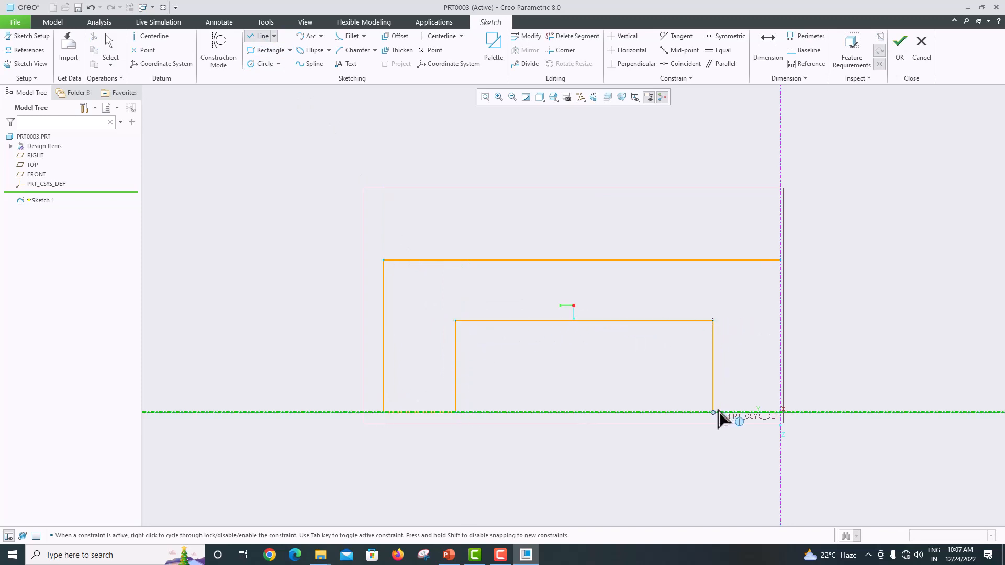
click(714, 413)
click(782, 412)
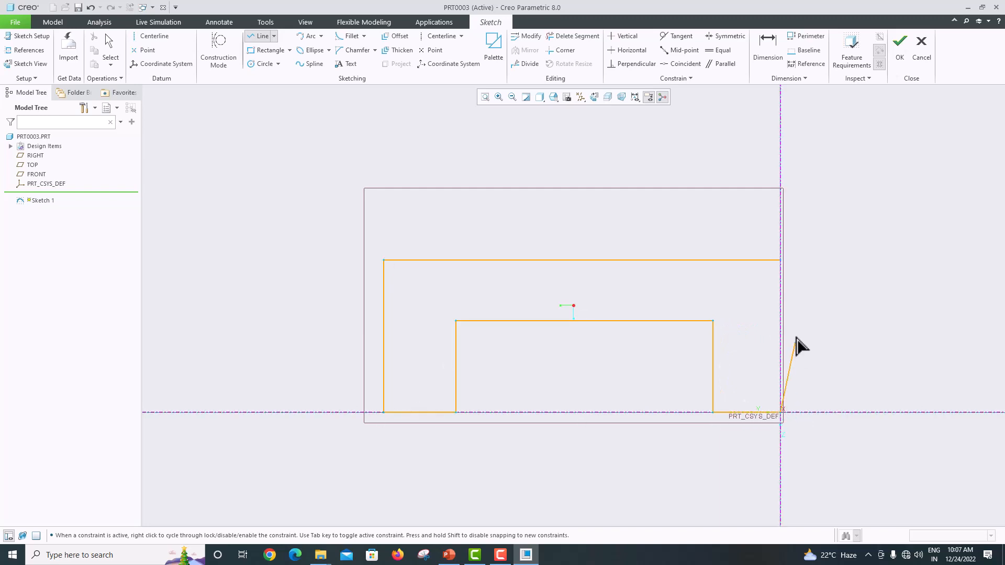
click(780, 260)
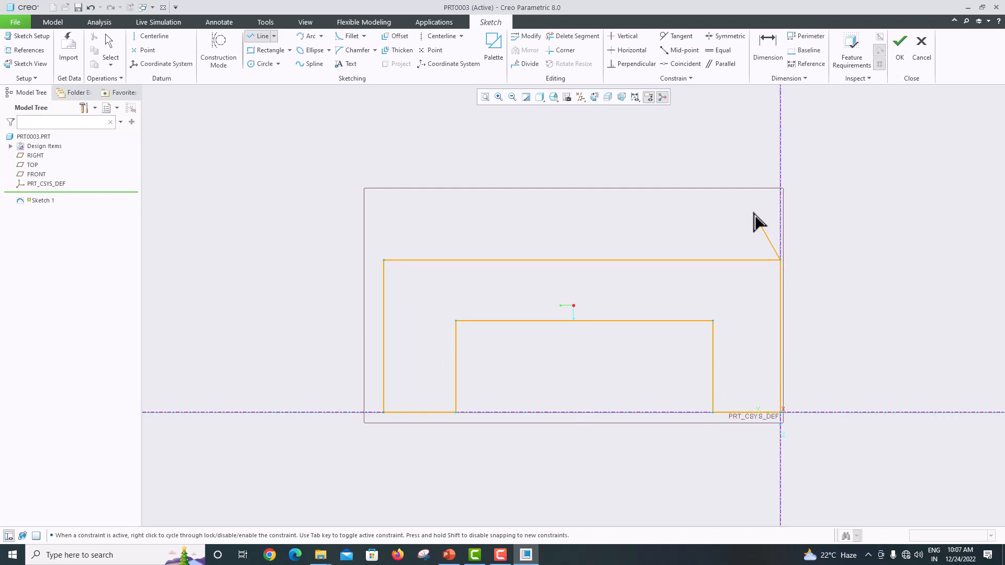
middle_click(758, 222)
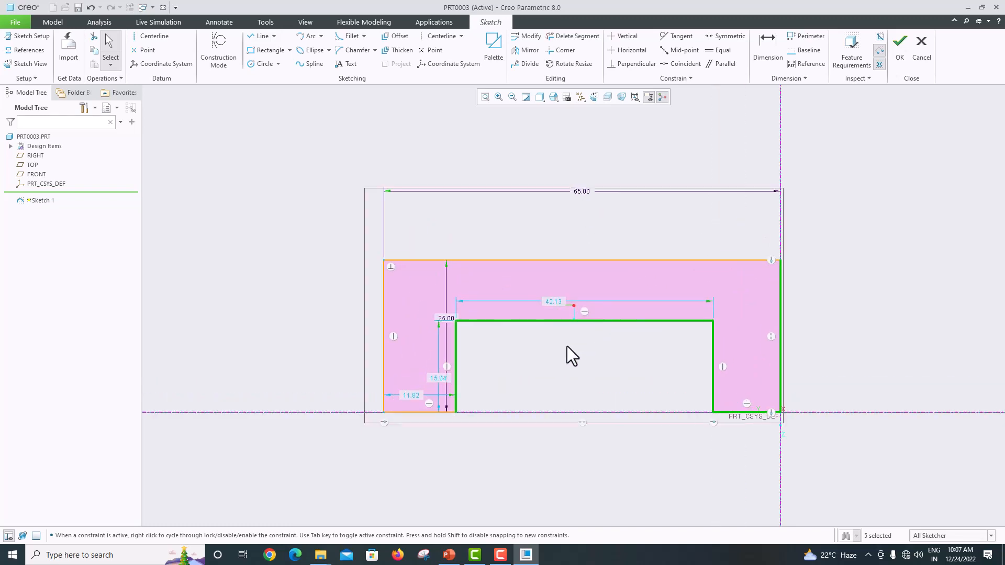
- Consult the drawing in PowerPoint, return to Creo, and constrain the two bottom foot segments to equal length
click(449, 555)
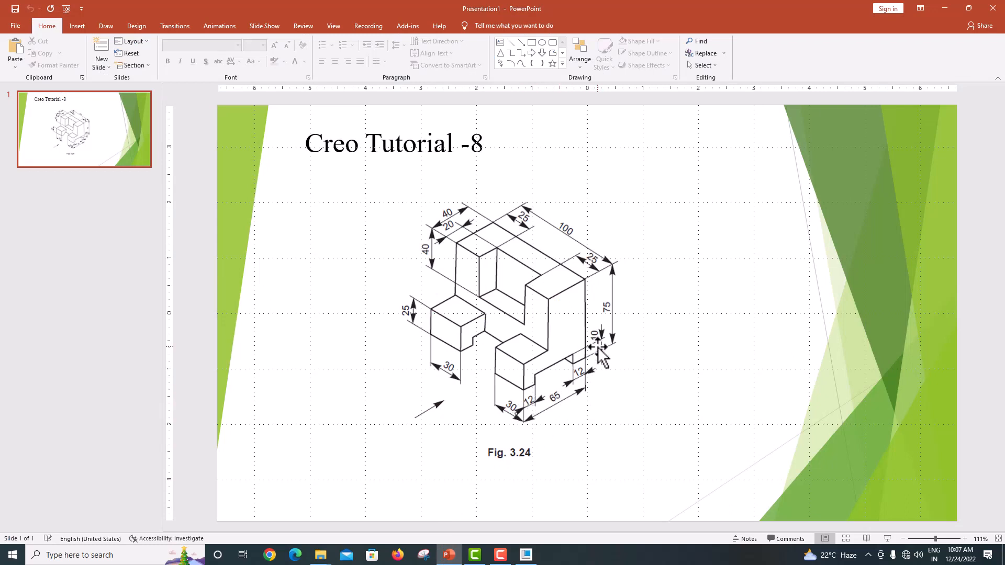
click(520, 555)
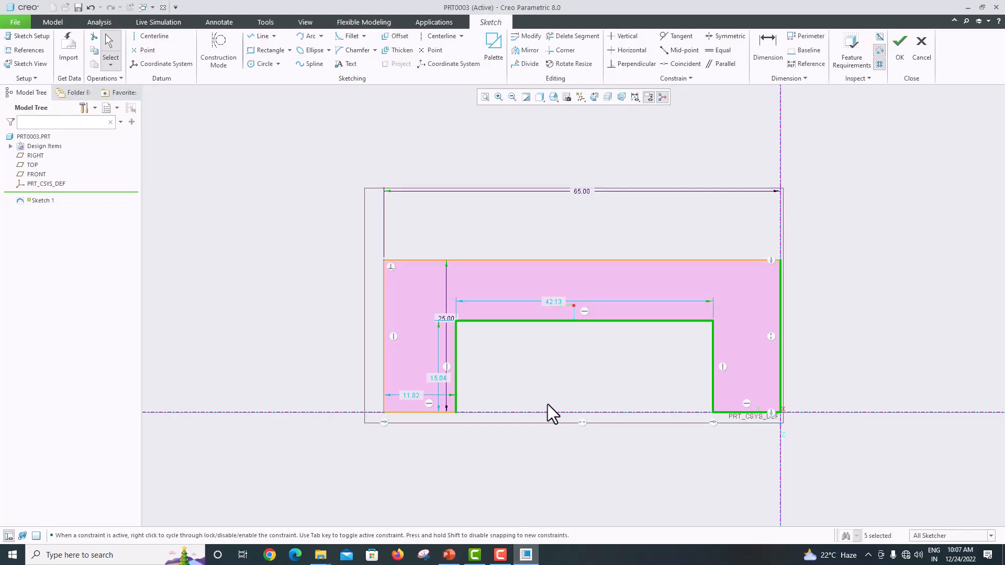
click(713, 54)
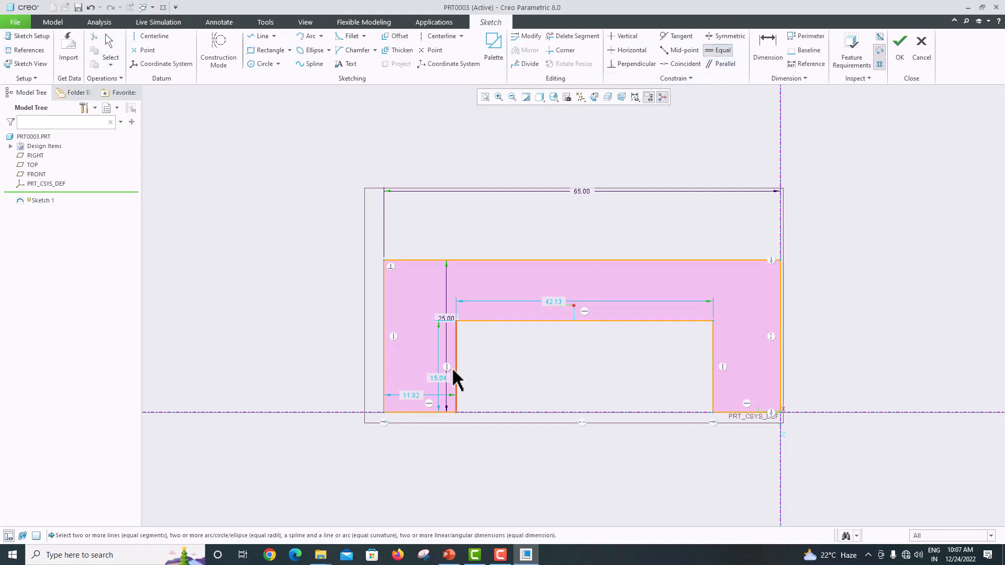
click(431, 412)
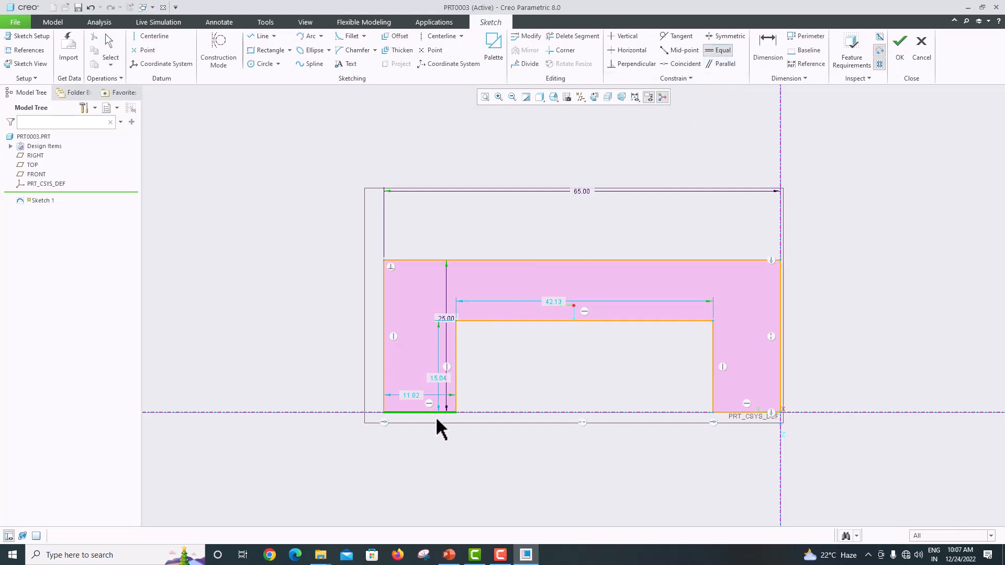
click(753, 412)
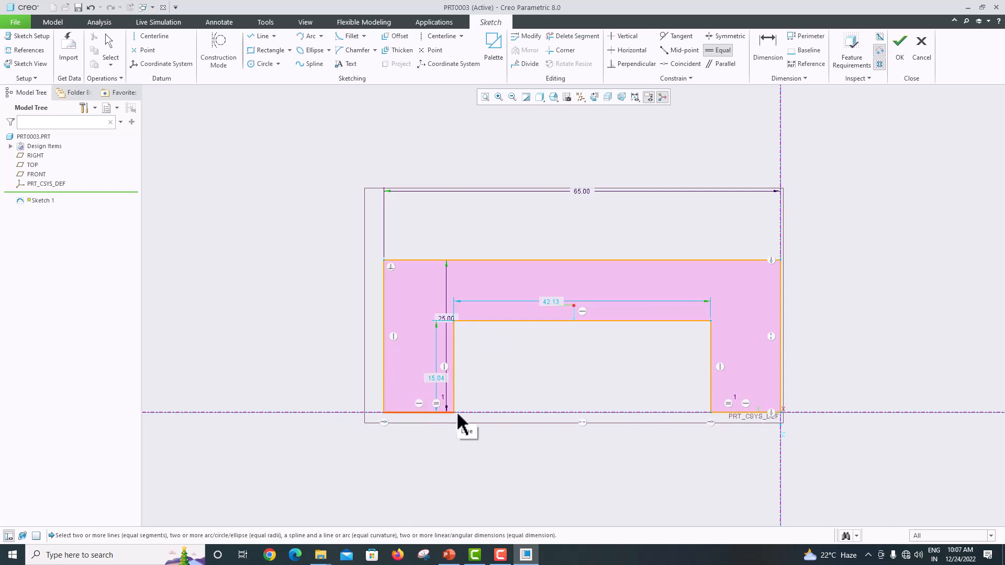
- Dimension the bottom foot segment farthest from the origin and set its length to 12
click(763, 52)
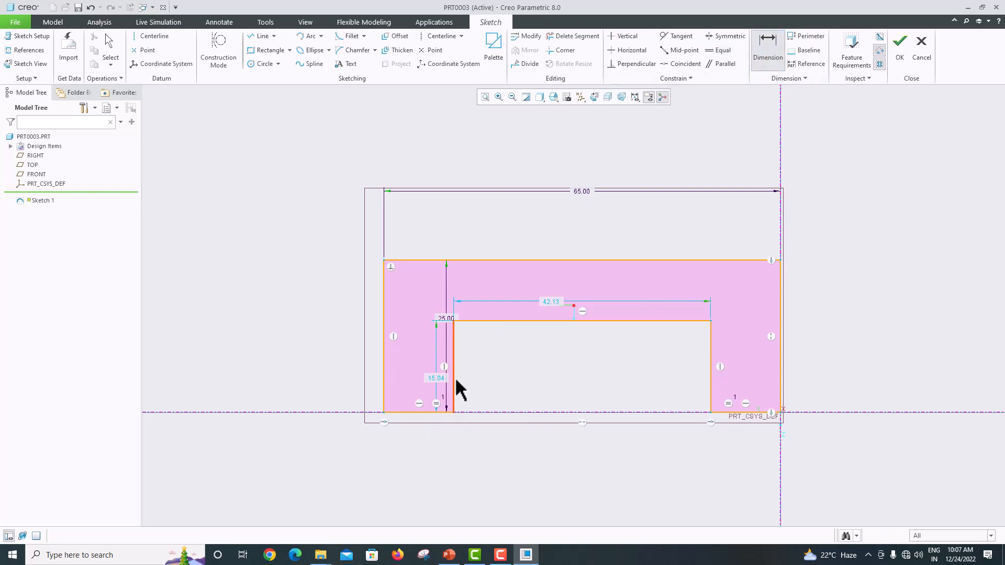
click(426, 413)
middle_click(426, 432)
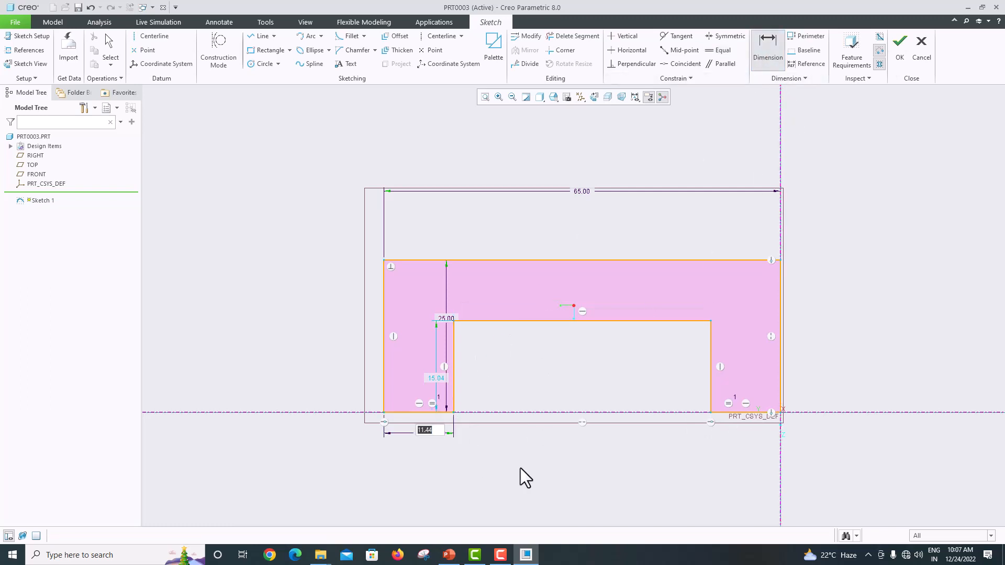
text(12)
key(Return)
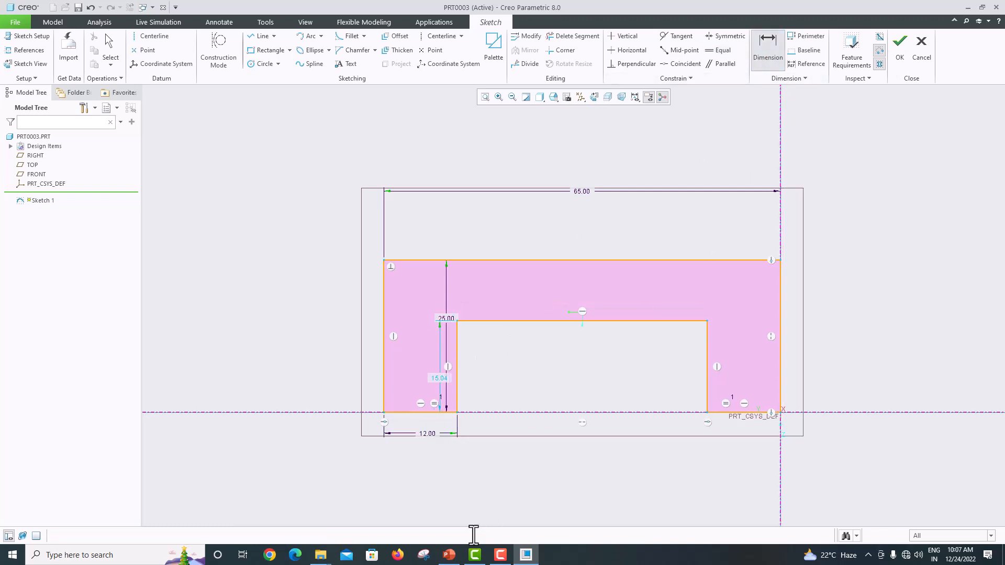
- Check the drawing in PowerPoint, return to Creo, and set the notch height to 10
click(449, 555)
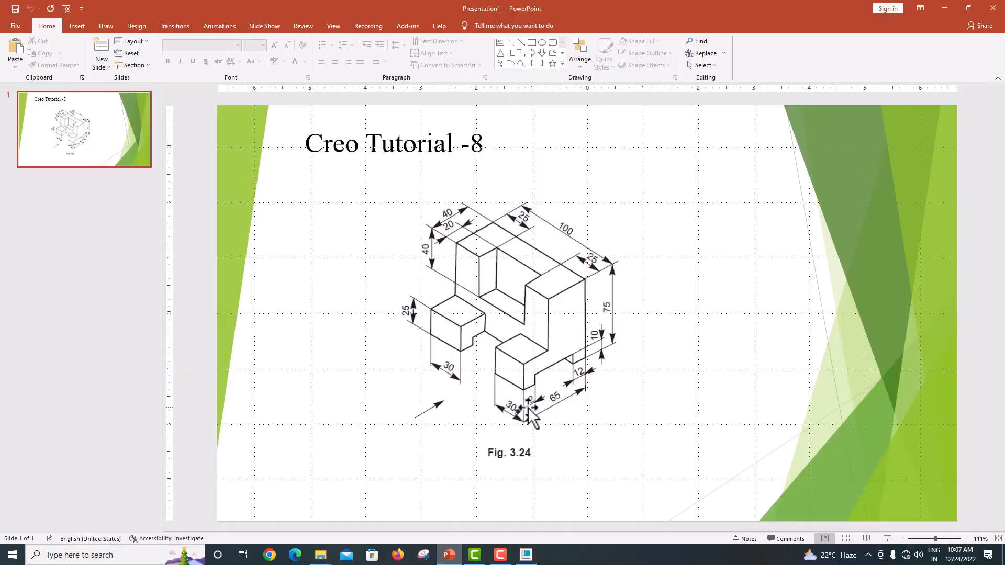
click(524, 555)
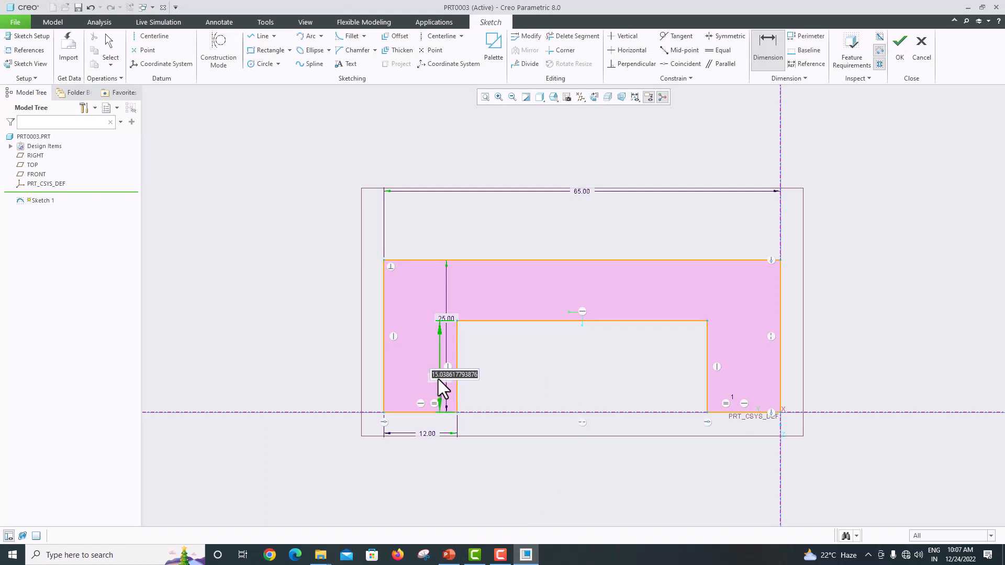
text(10)
key(Return)
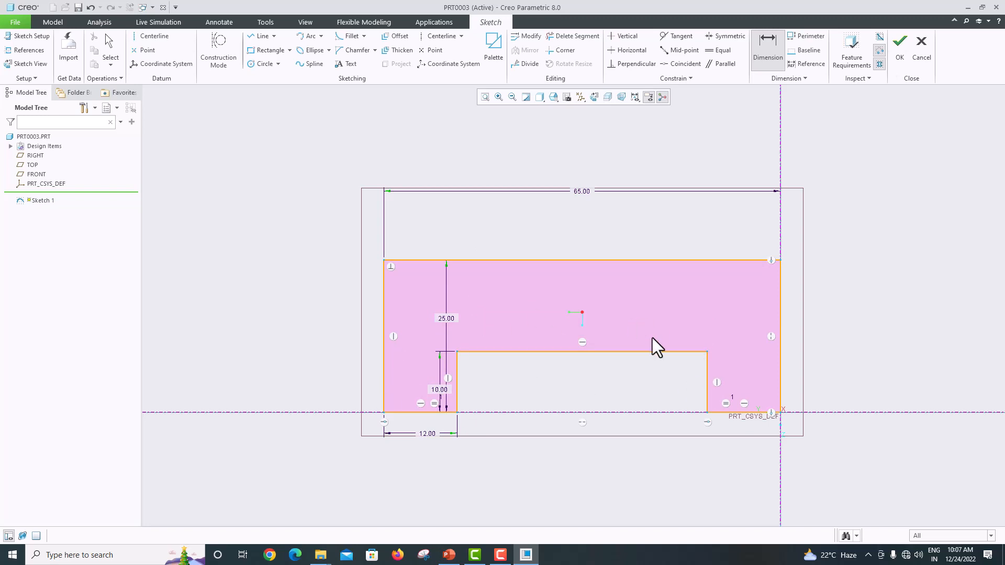
- Compare the profile with the drawing in PowerPoint, return to Creo, and accept the finished sketch
click(449, 555)
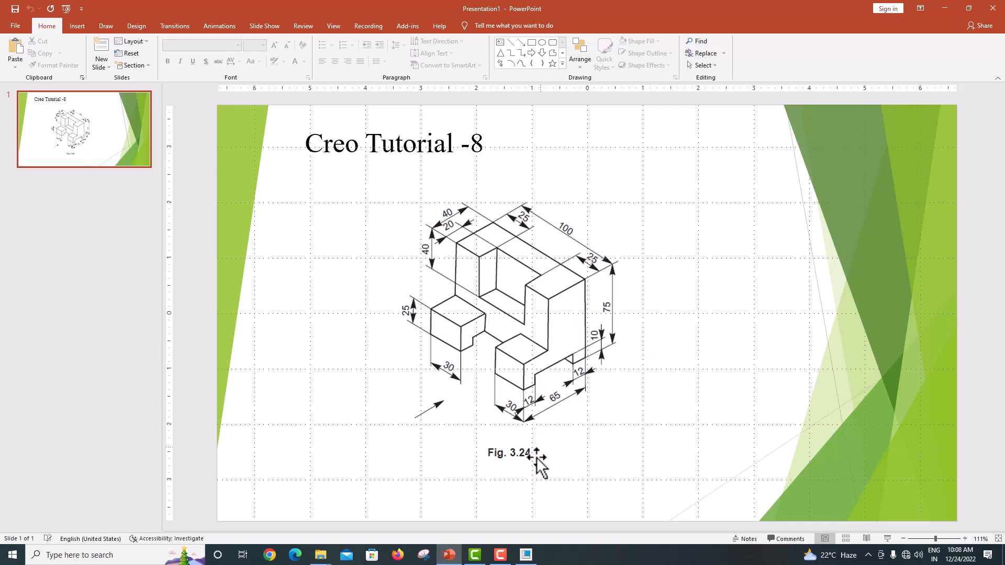
click(526, 555)
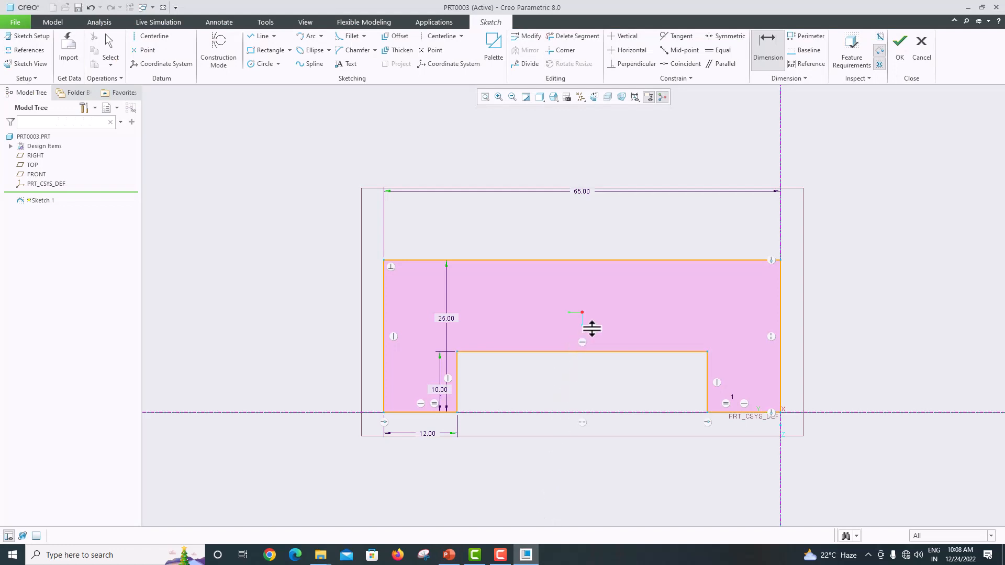
click(901, 52)
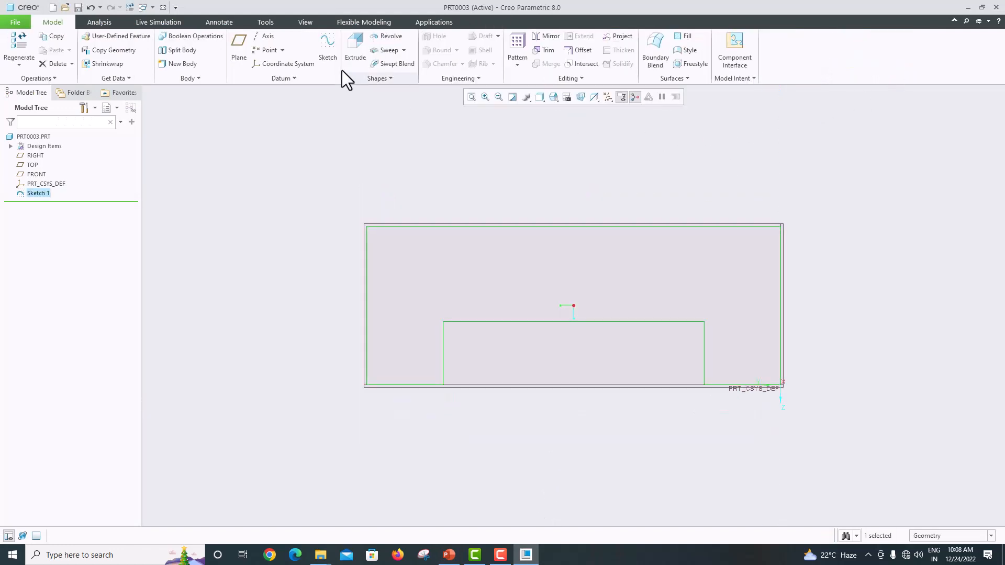
- Extrude the notched profile symmetrically about its sketch plane with a total depth of 100, checking the drawing in PowerPoint and returning to Creo
click(351, 56)
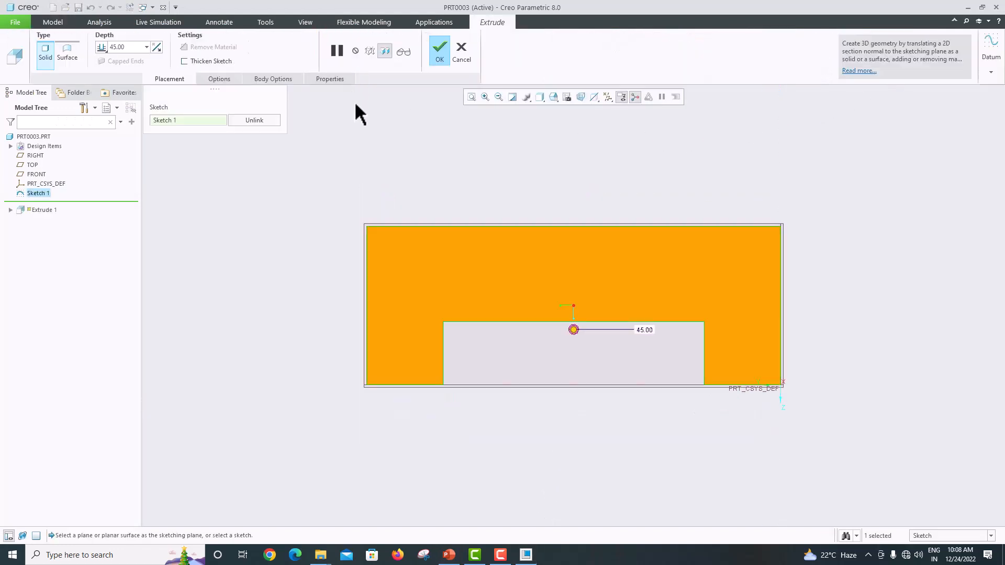
click(103, 50)
click(116, 74)
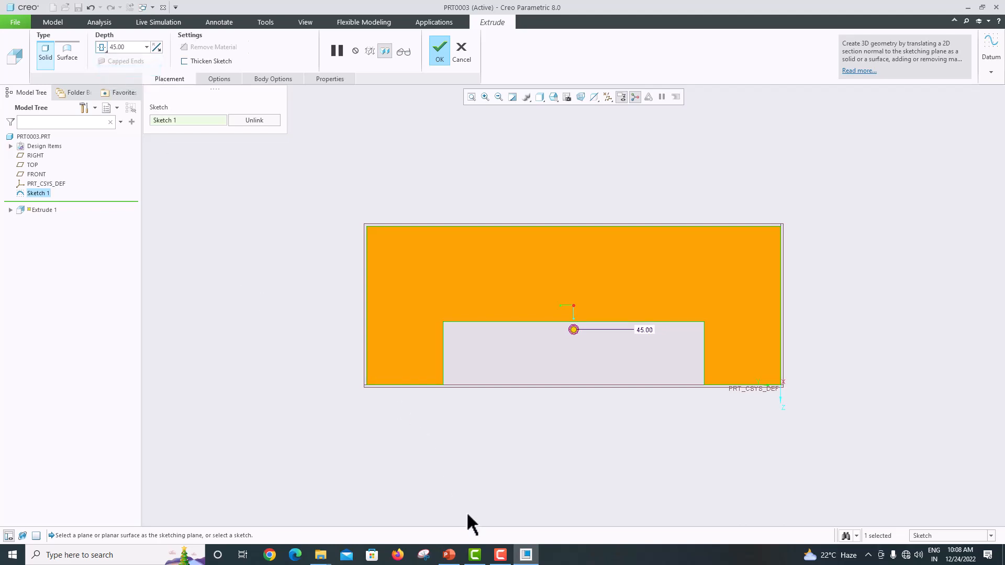
click(449, 555)
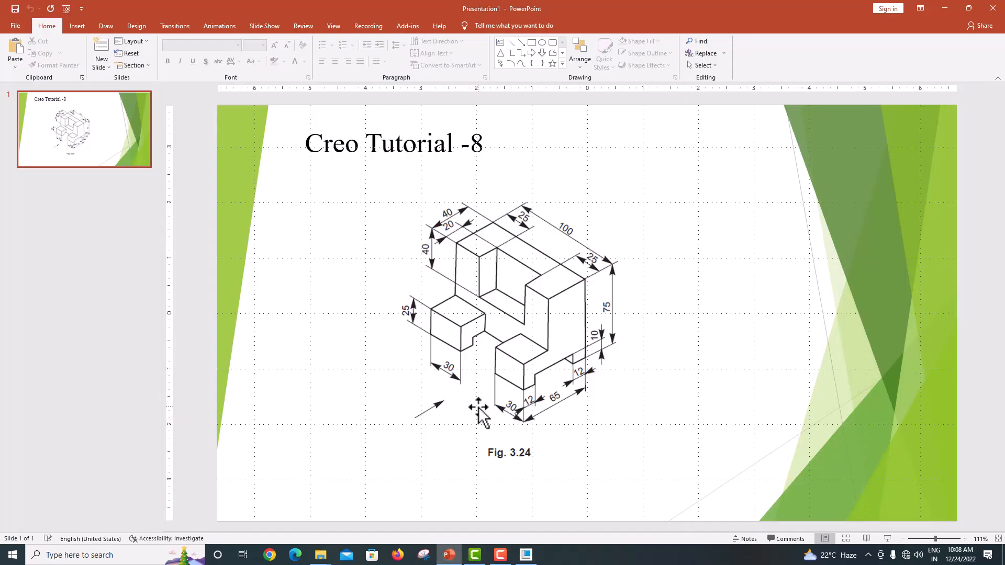
click(523, 554)
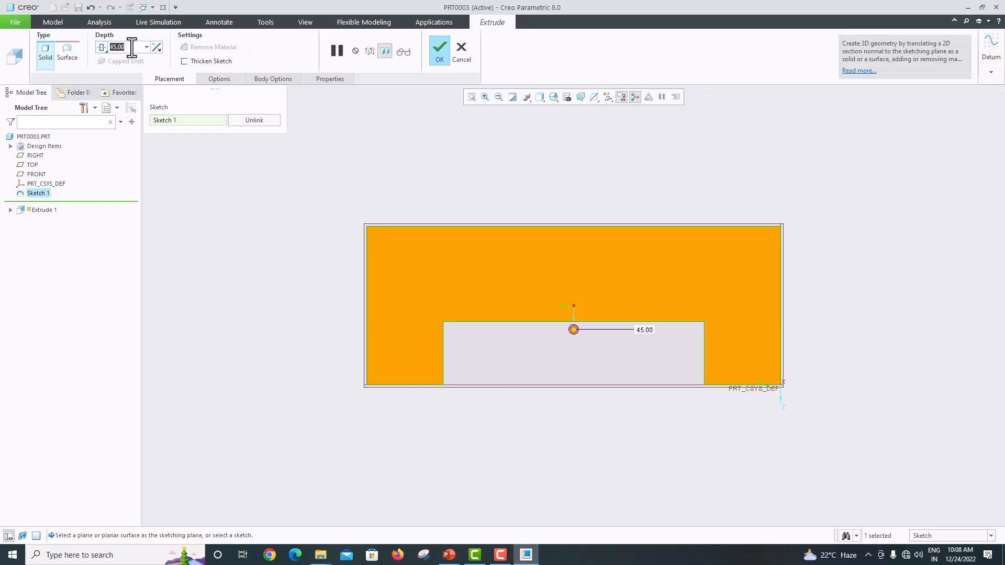
text(1)
key(Return)
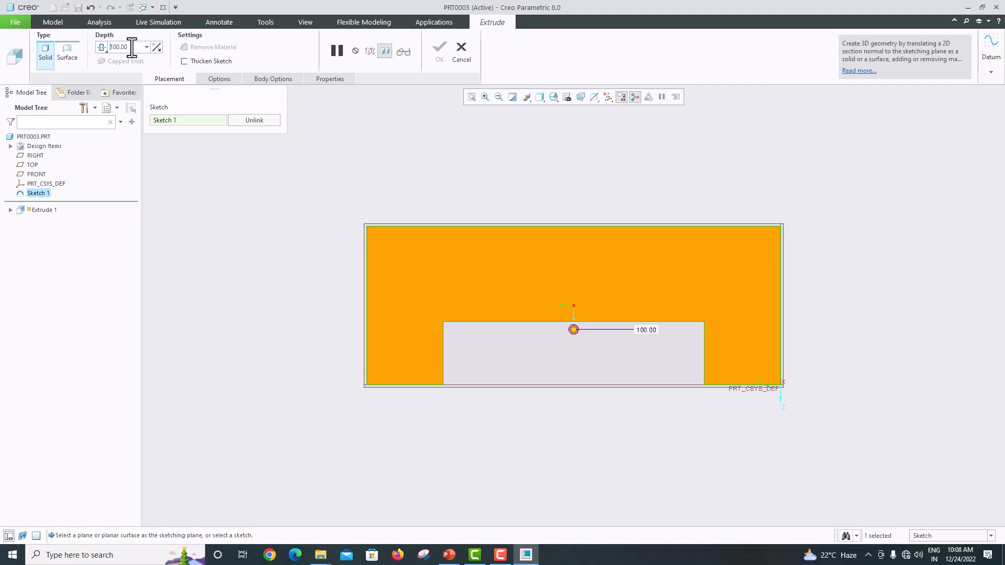
click(438, 52)
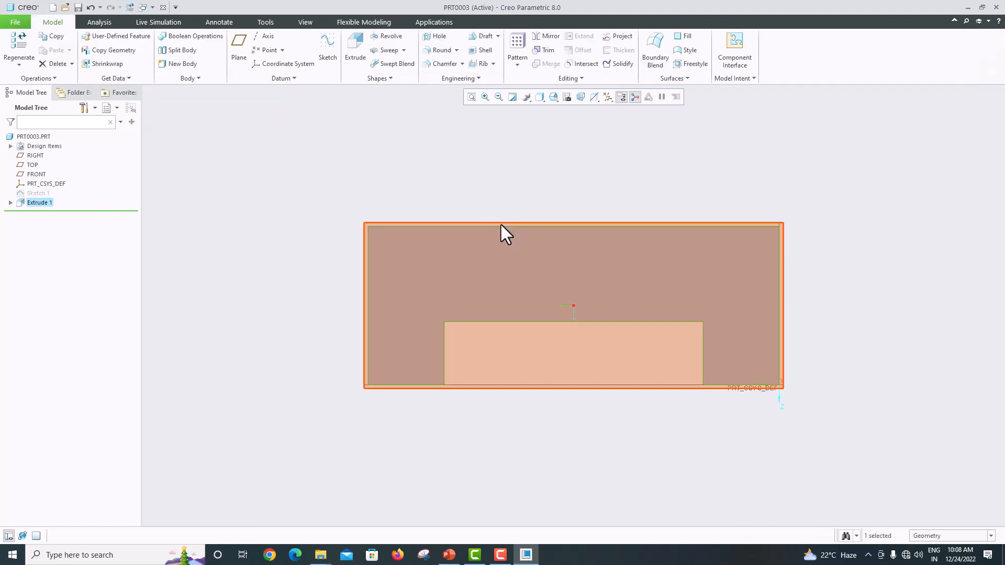
- Check the drawing in PowerPoint, return to Creo, and start a sketch on the base's long rear face, viewed square on
middle_drag(500, 231, 555, 270)
scroll(542, 262, up, 3)
click(449, 555)
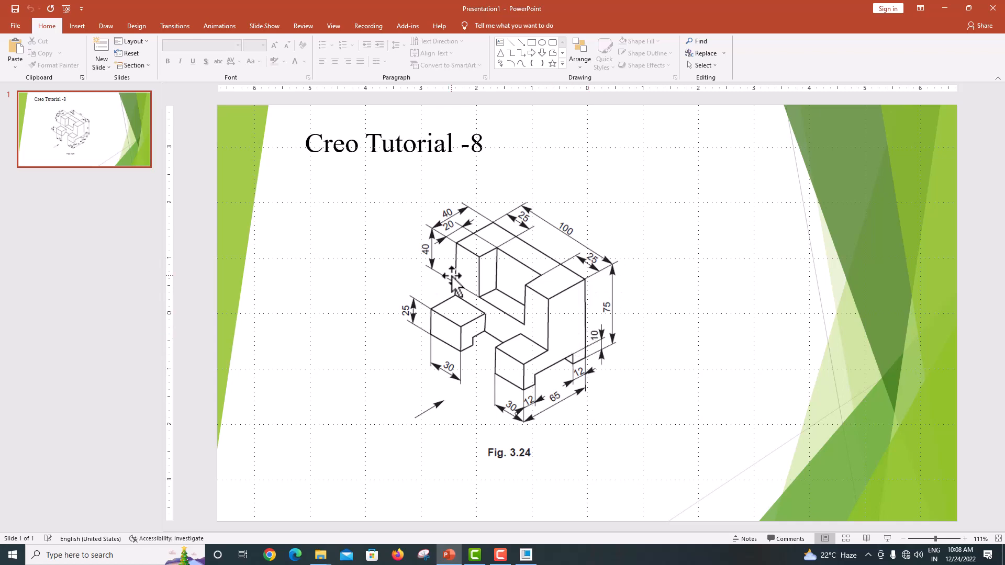
click(526, 554)
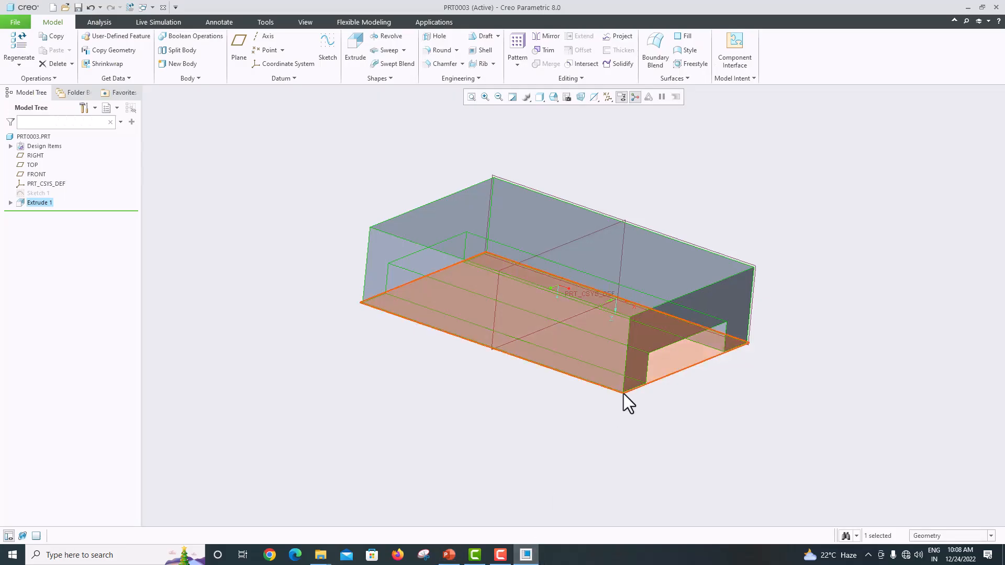
middle_drag(623, 394, 576, 392)
click(651, 231)
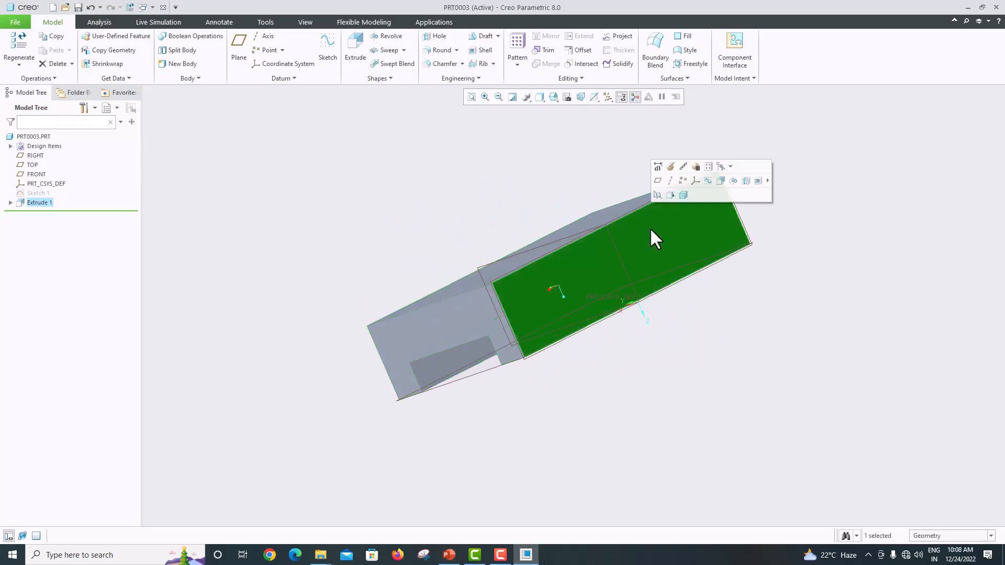
click(331, 51)
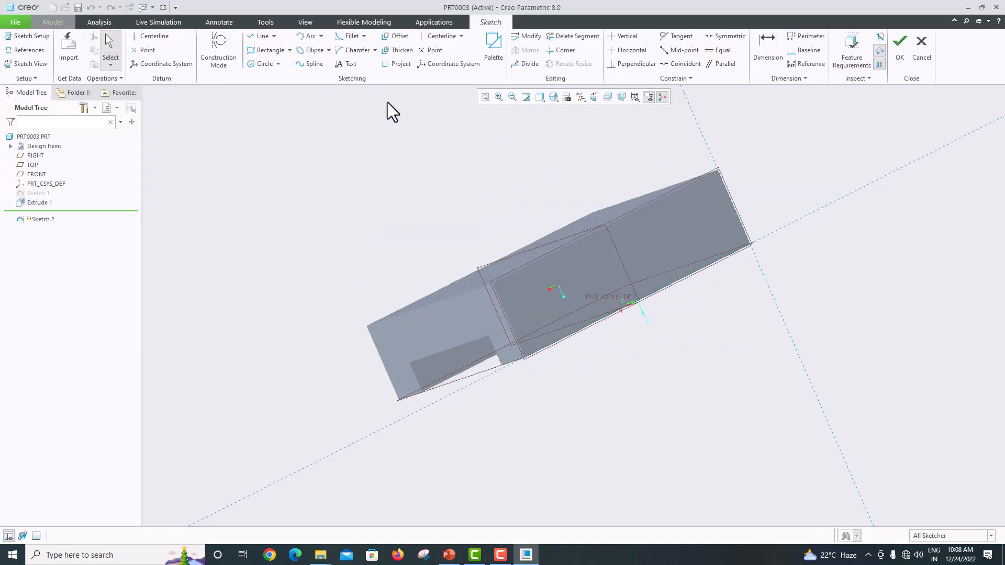
click(595, 99)
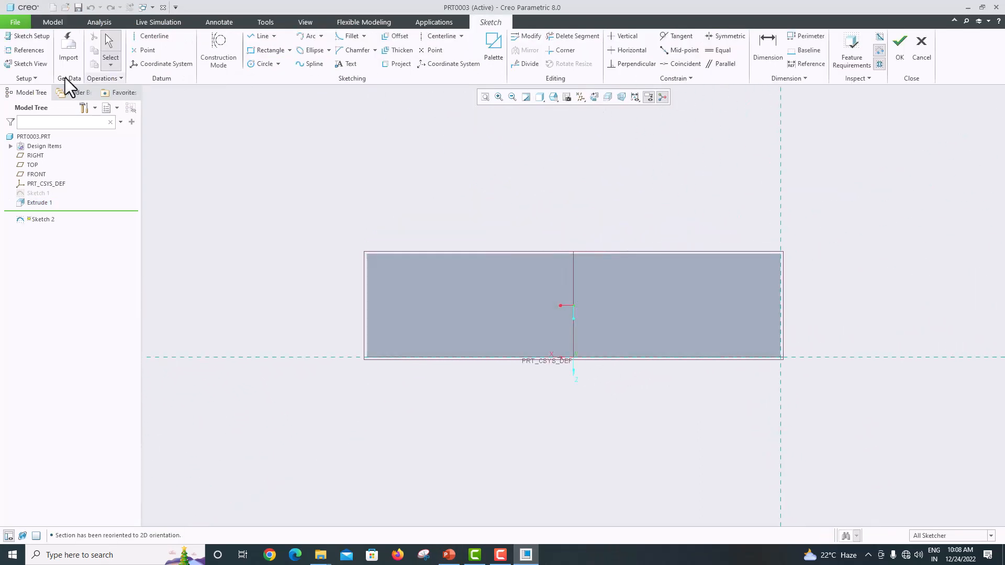
- Add the base's upper edge and the remaining end edge as sketch references
click(21, 51)
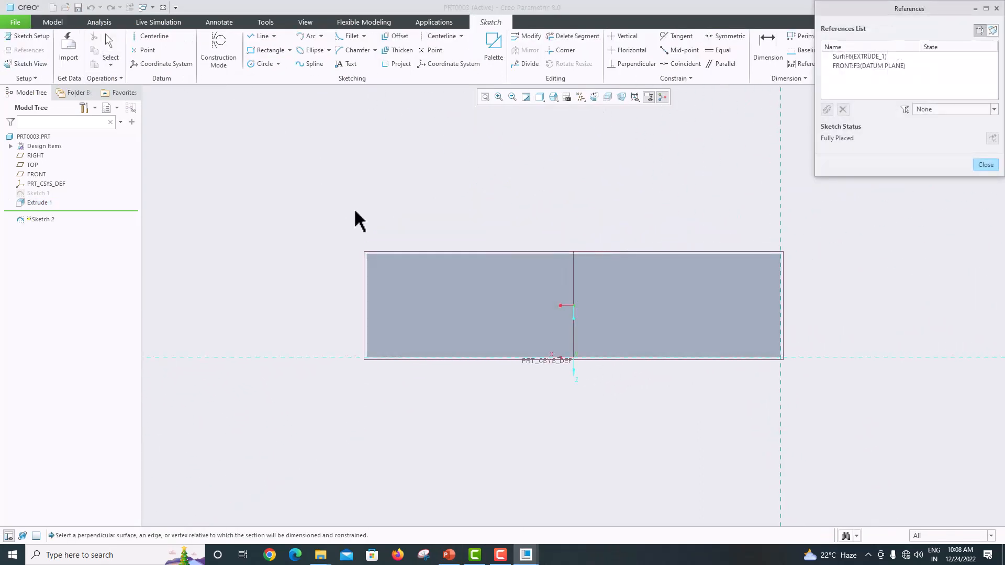
click(397, 257)
click(370, 287)
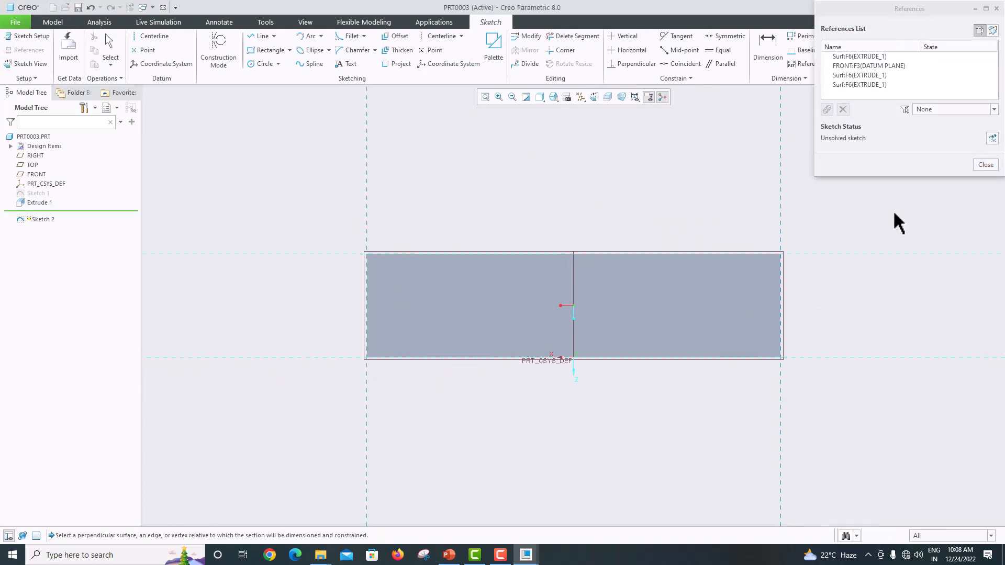
click(984, 167)
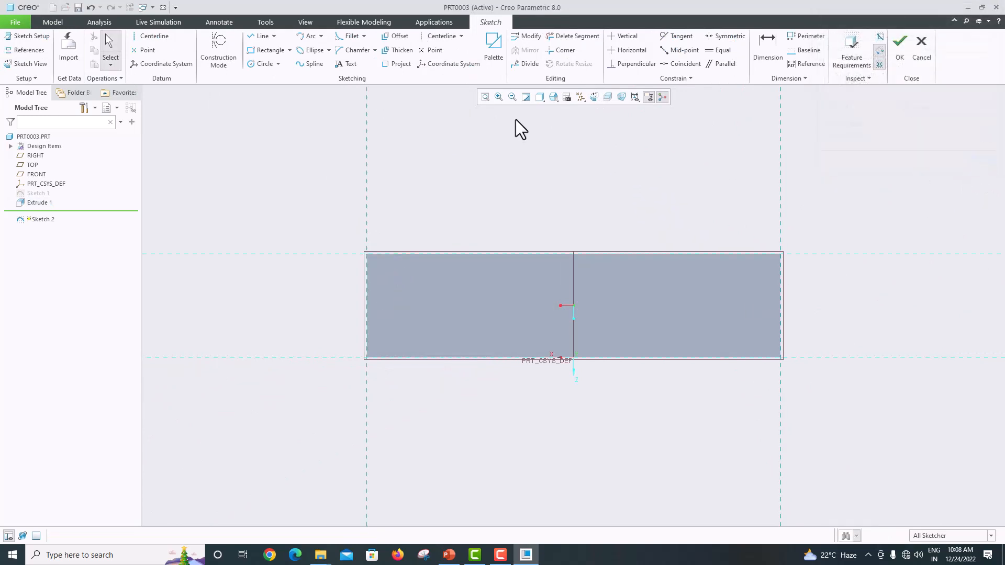
- Sketch a rectangle about 35 high above the base, spanning its full length and resting on its upper edge
click(267, 52)
click(366, 109)
click(468, 182)
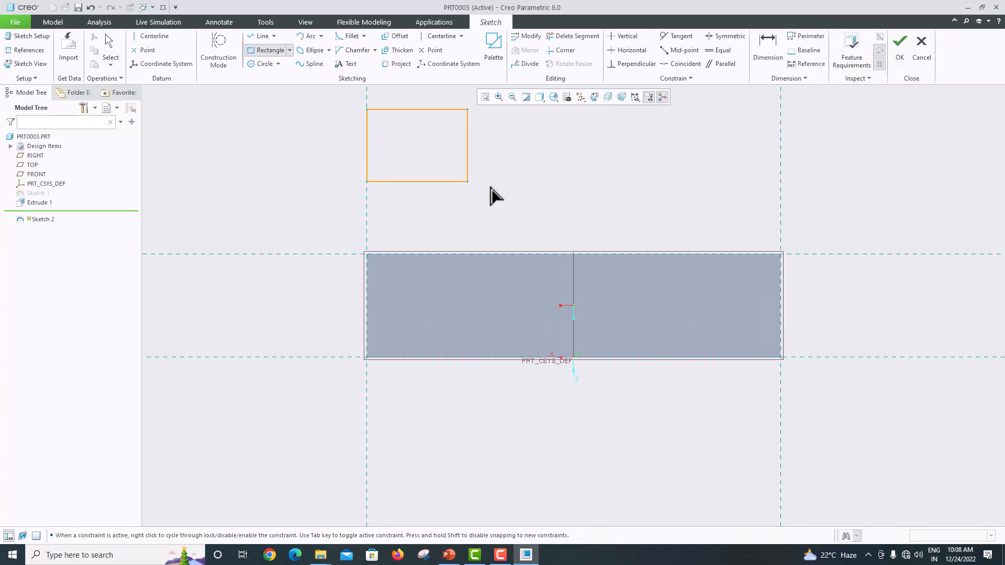
click(780, 252)
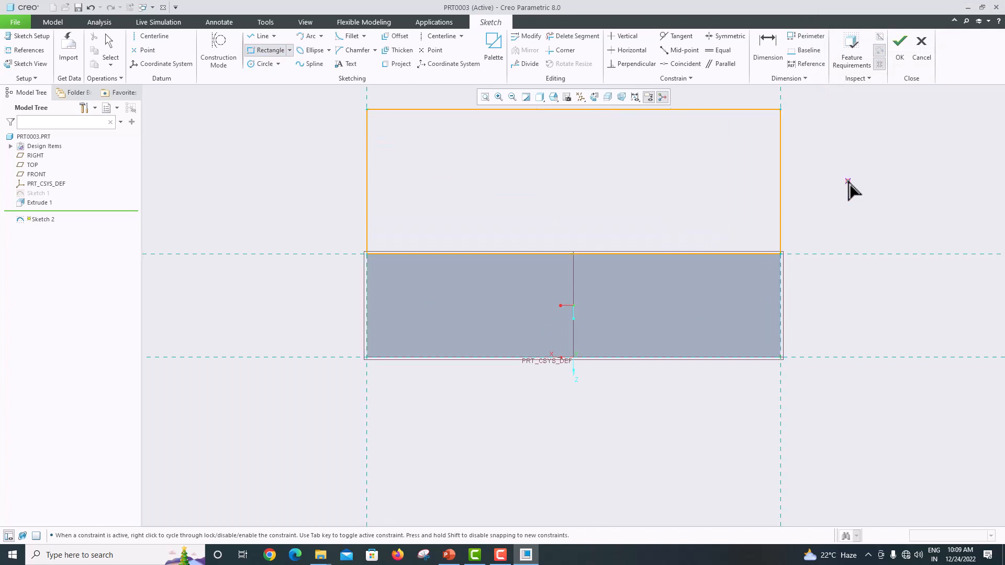
middle_click(848, 182)
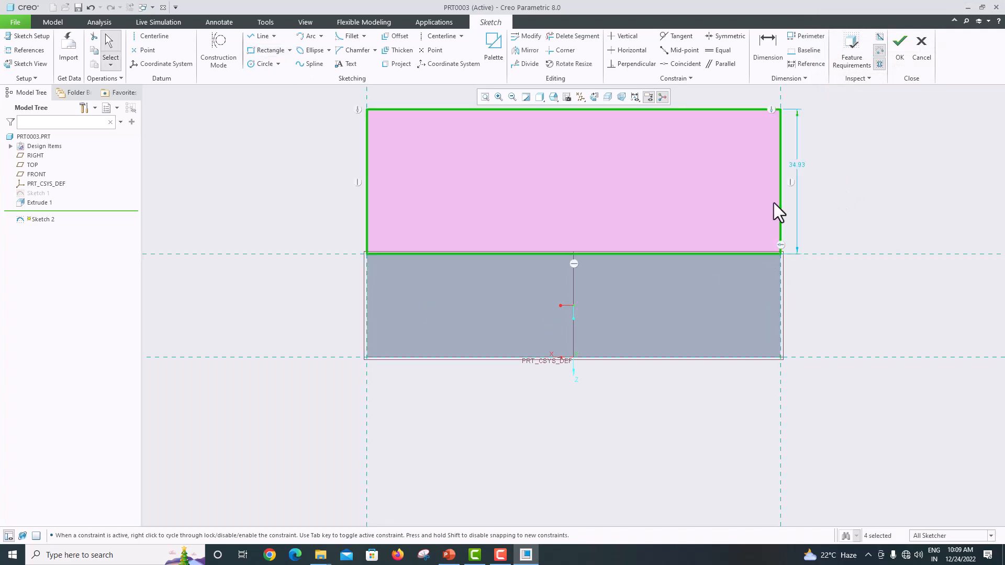
- Set the rectangle's height to 50 and accept the sketch
double_click(793, 164)
text(5)
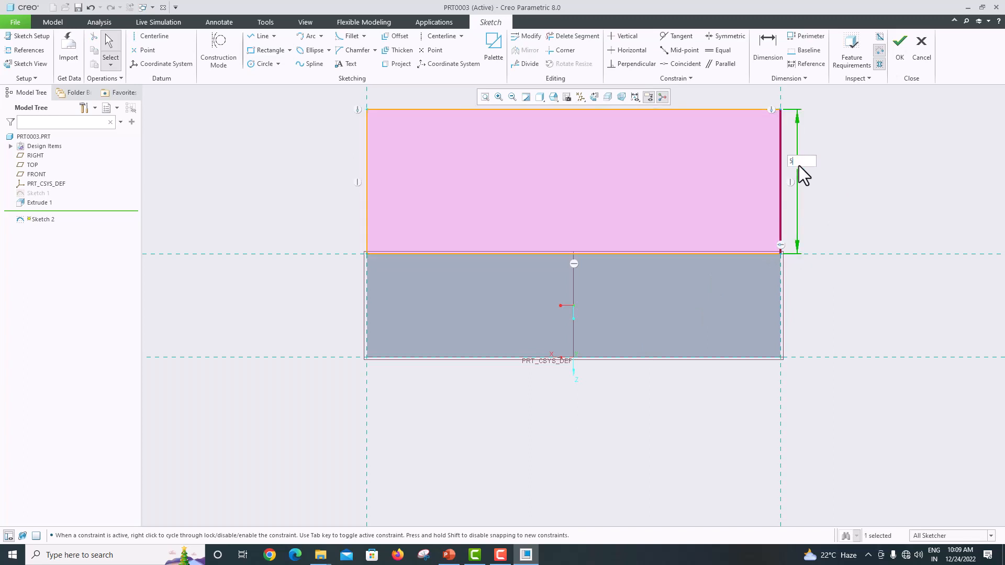
text(0)
key(Return)
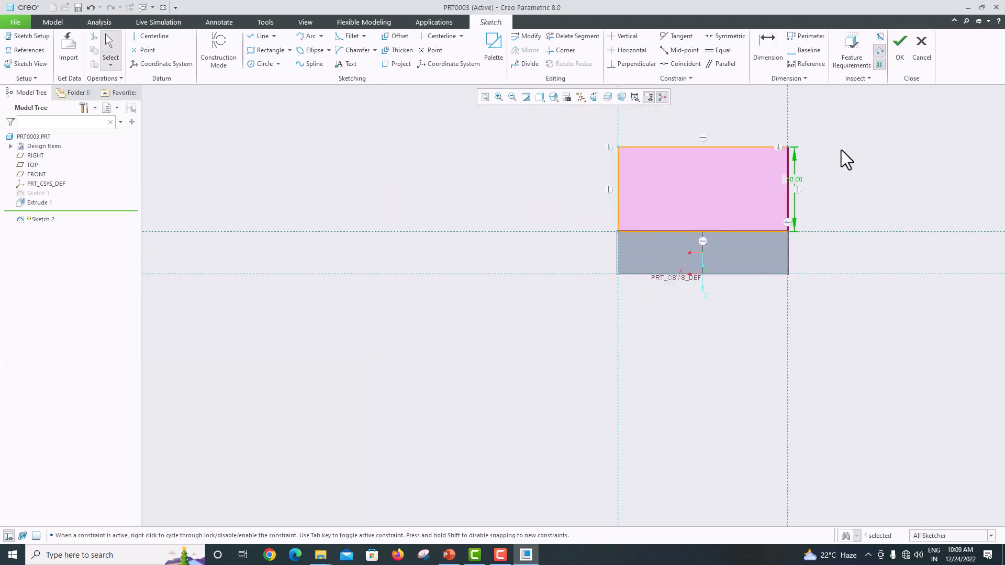
click(898, 52)
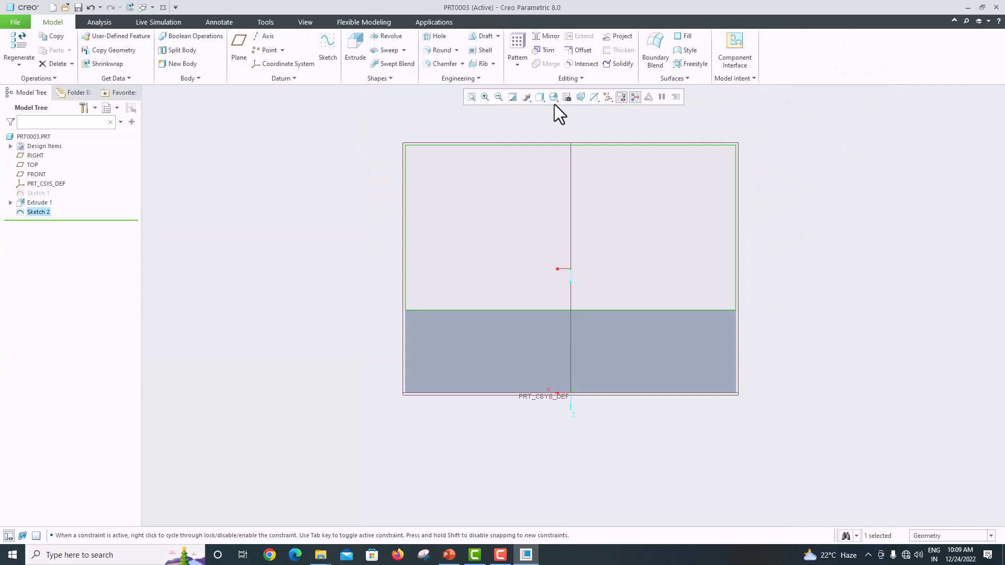
- Extrude the rectangle 40 over the base to form the upright block, checking the drawing in PowerPoint and returning to Creo
click(359, 58)
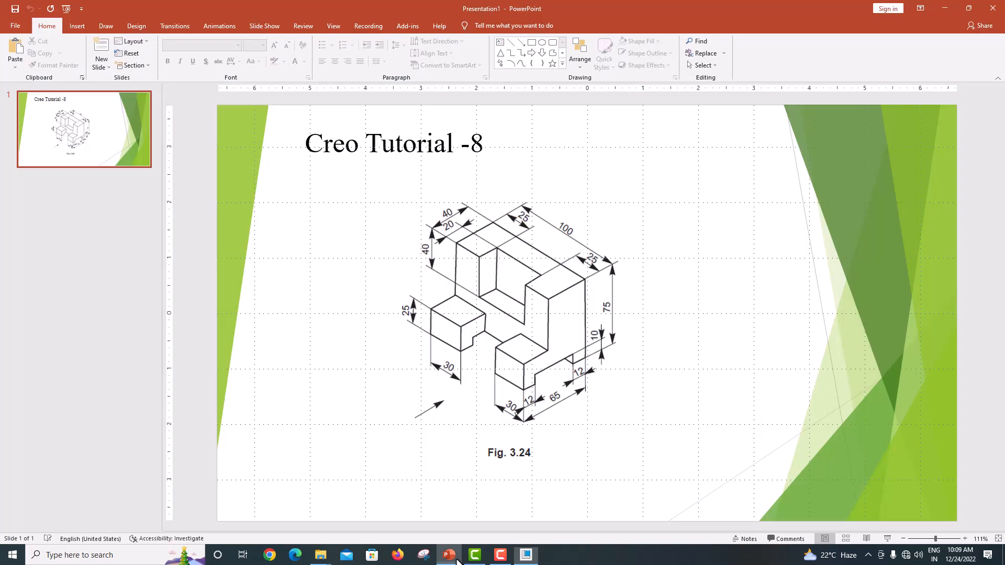
click(449, 555)
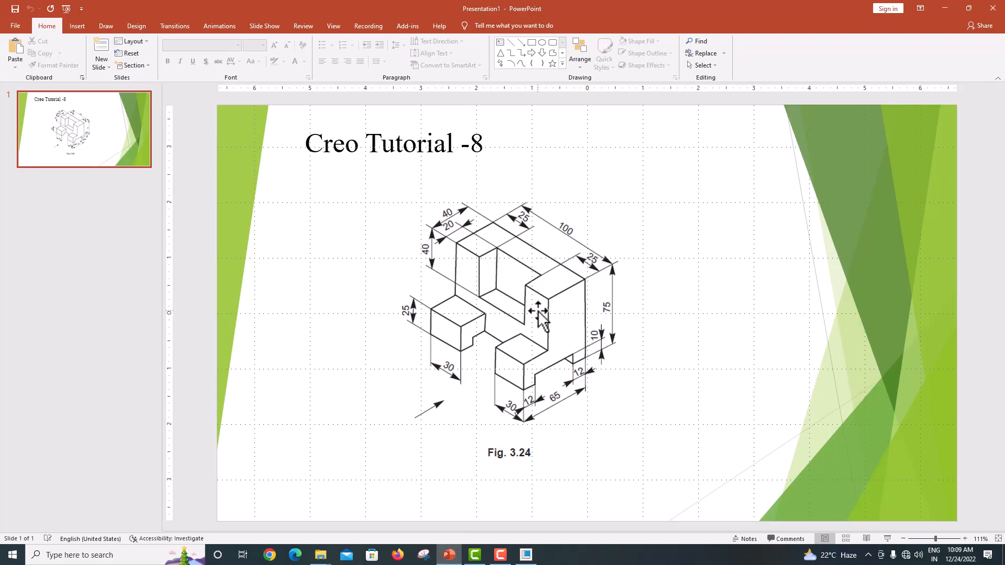
click(526, 555)
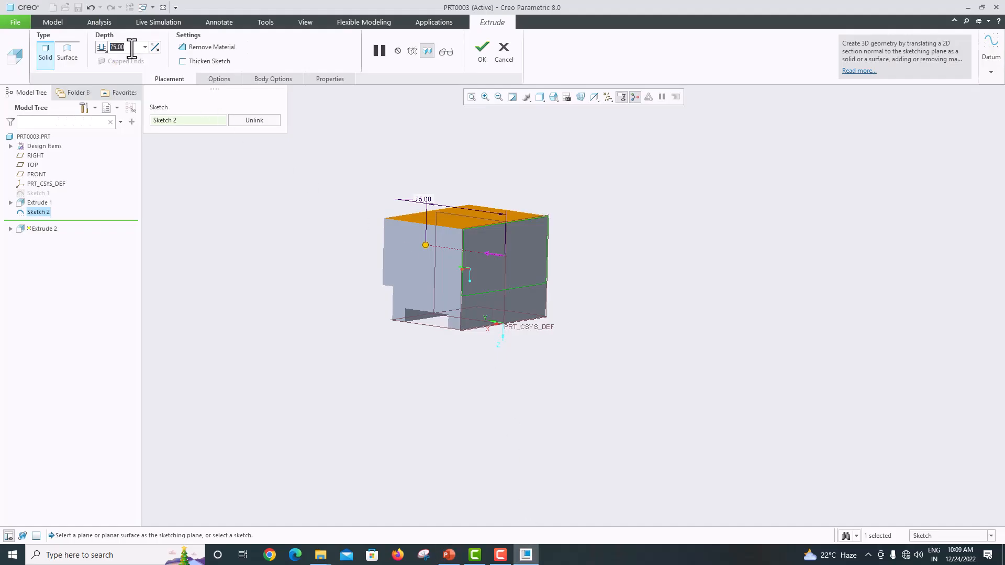
text(40)
key(Return)
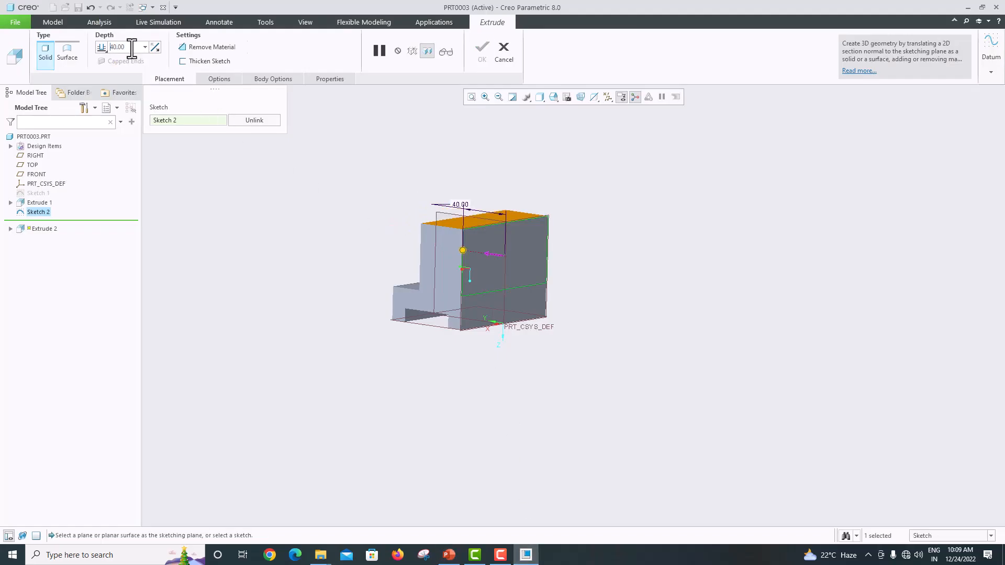
click(477, 55)
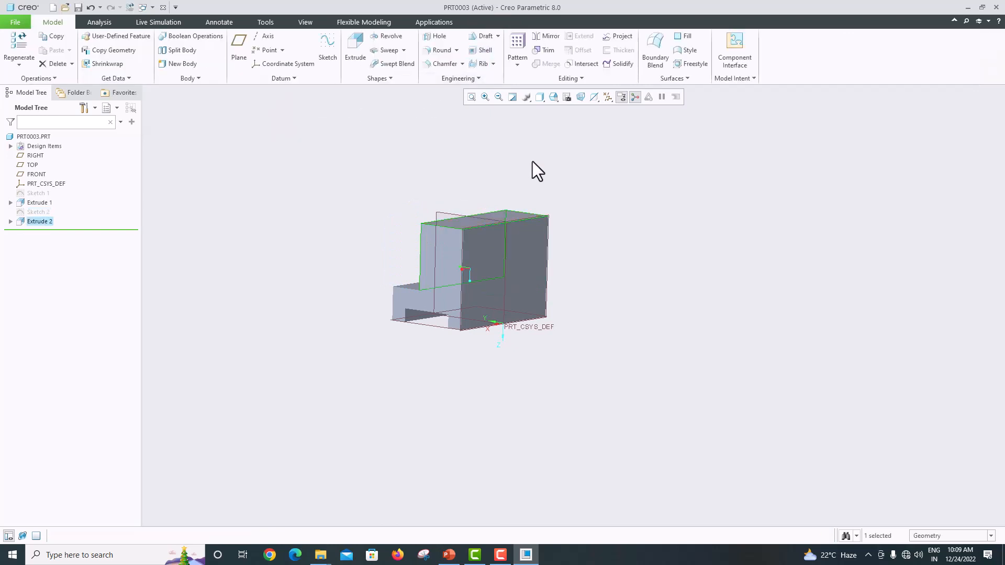
- Consult the drawing in PowerPoint, return to Creo, and start a sketch on the top face of the low front ledge, viewed square on
middle_drag(549, 181, 639, 289)
click(448, 555)
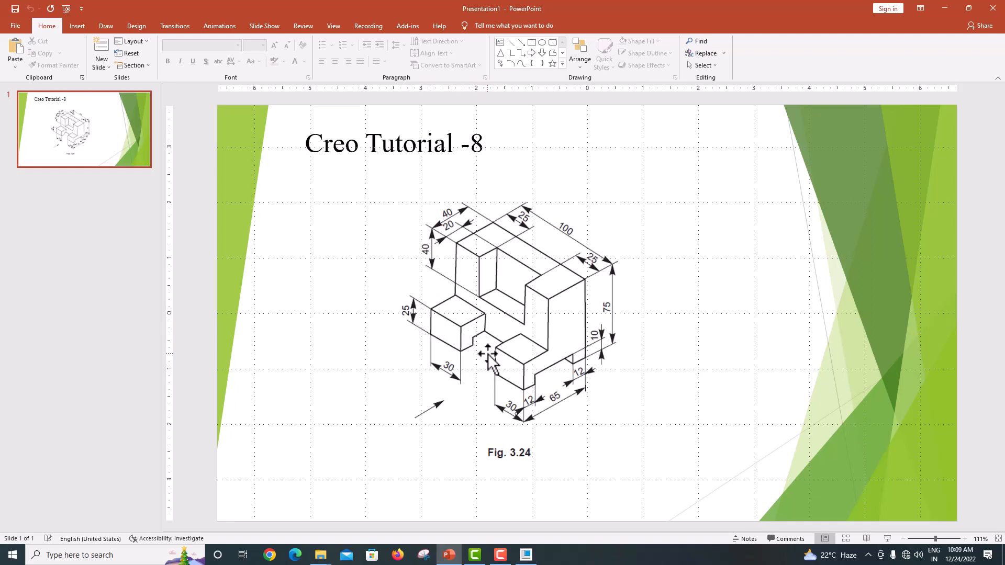
click(526, 554)
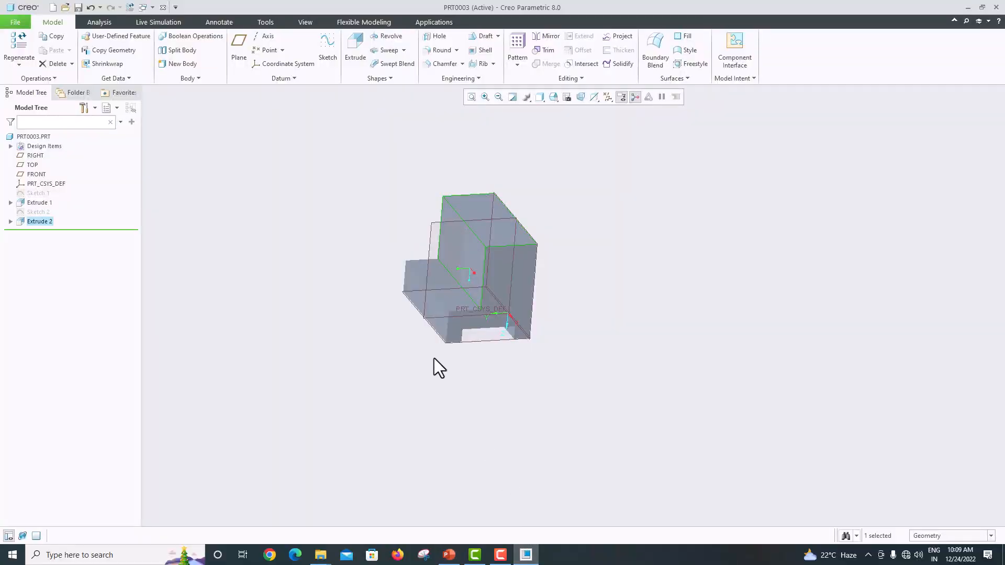
middle_drag(433, 365, 458, 402)
click(470, 307)
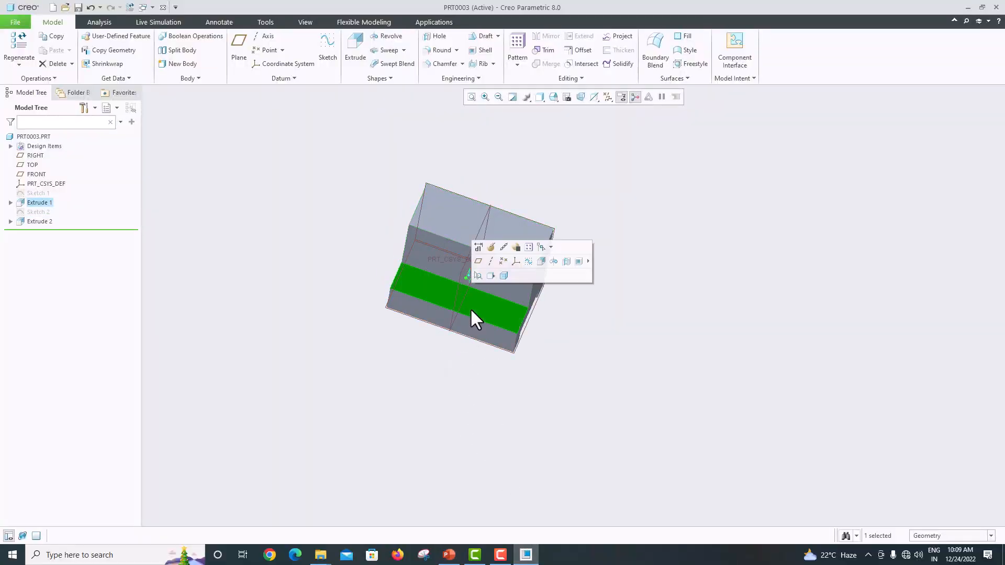
click(323, 54)
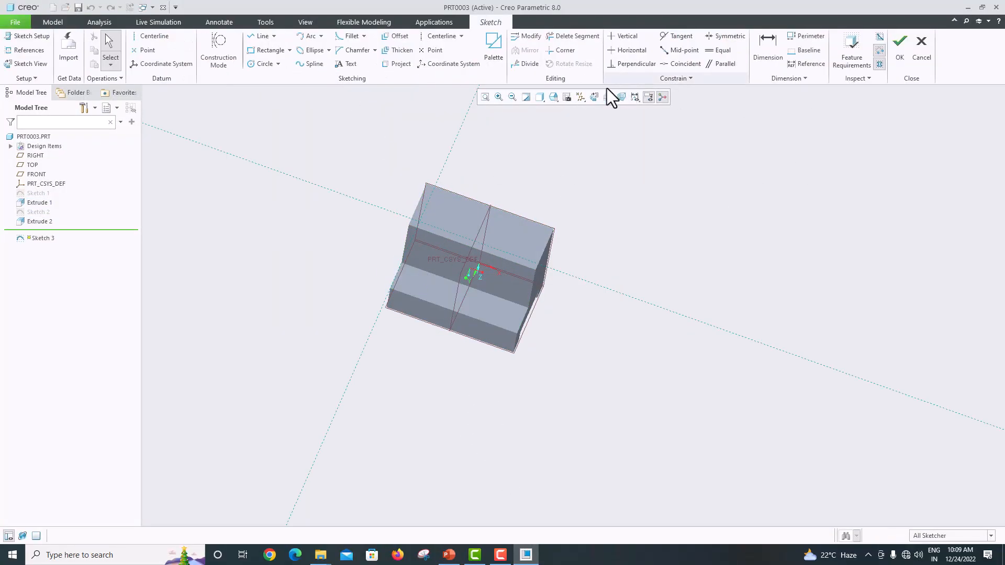
click(596, 94)
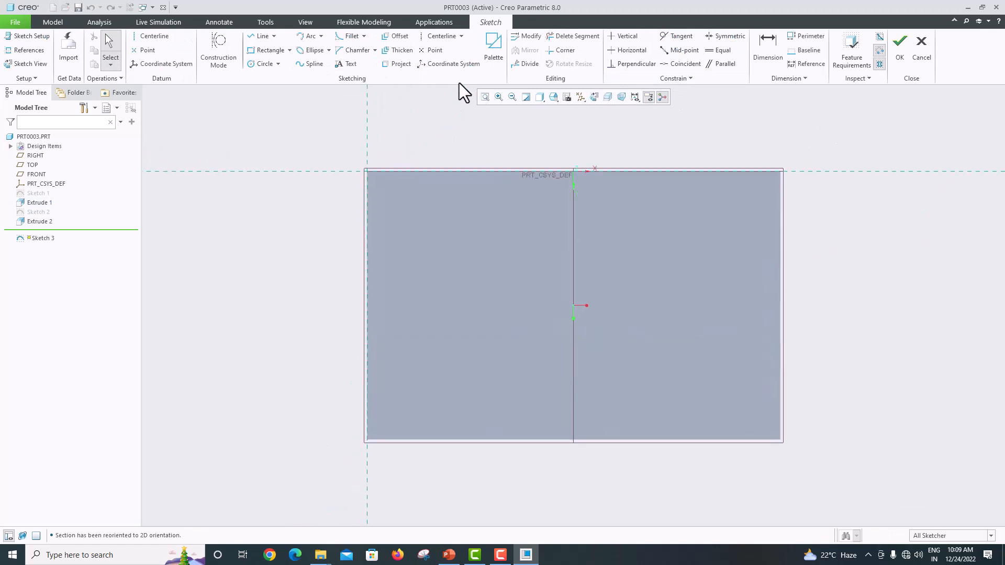
- Add the RIGHT datum plane, the ledge's front edge and its end edges as references for the ledge sketch
click(440, 37)
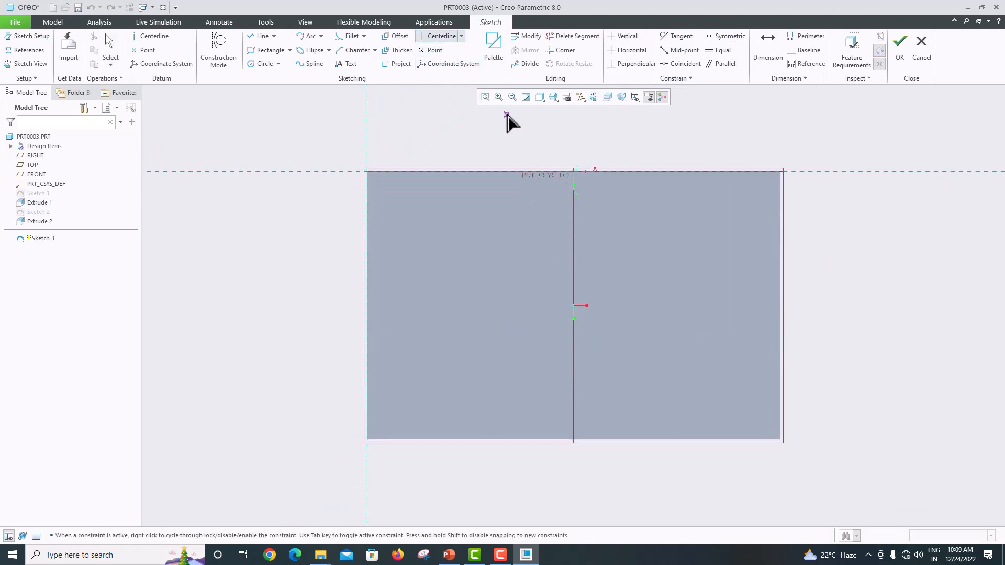
key(Escape)
click(27, 50)
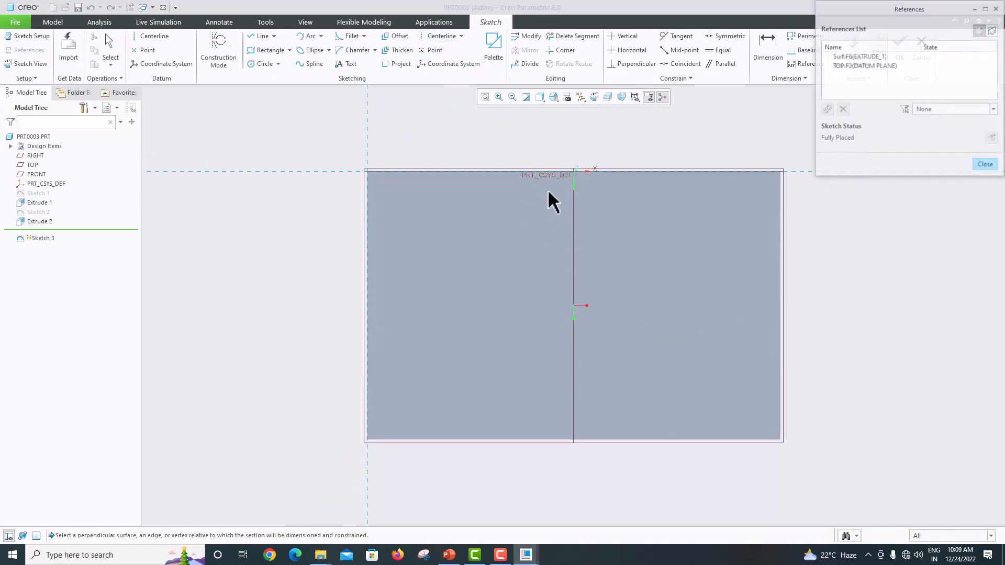
click(573, 242)
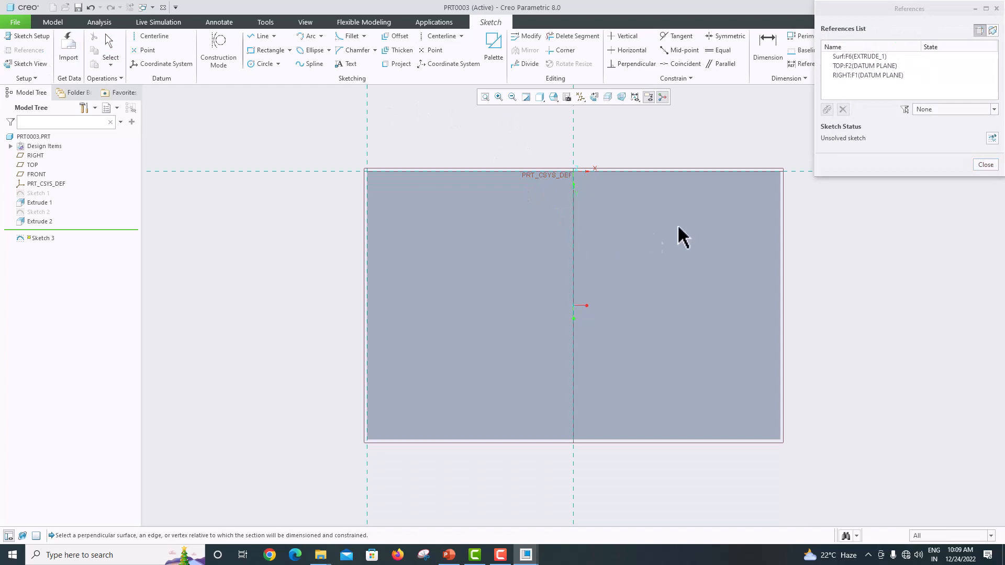
click(661, 438)
click(779, 384)
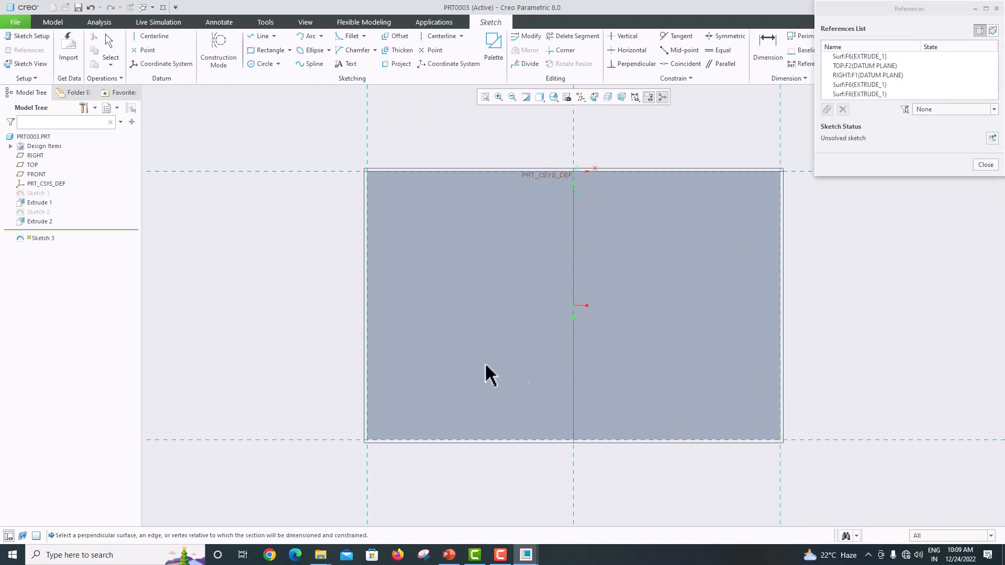
click(367, 337)
click(985, 165)
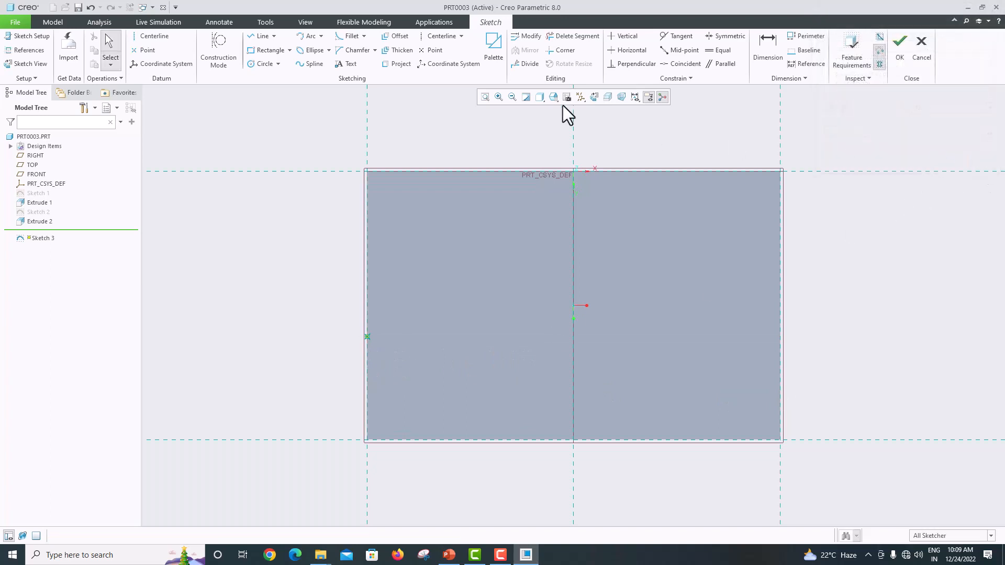
- Draw a vertical centerline along the RIGHT datum plane in the ledge sketch
click(443, 47)
click(574, 264)
click(574, 240)
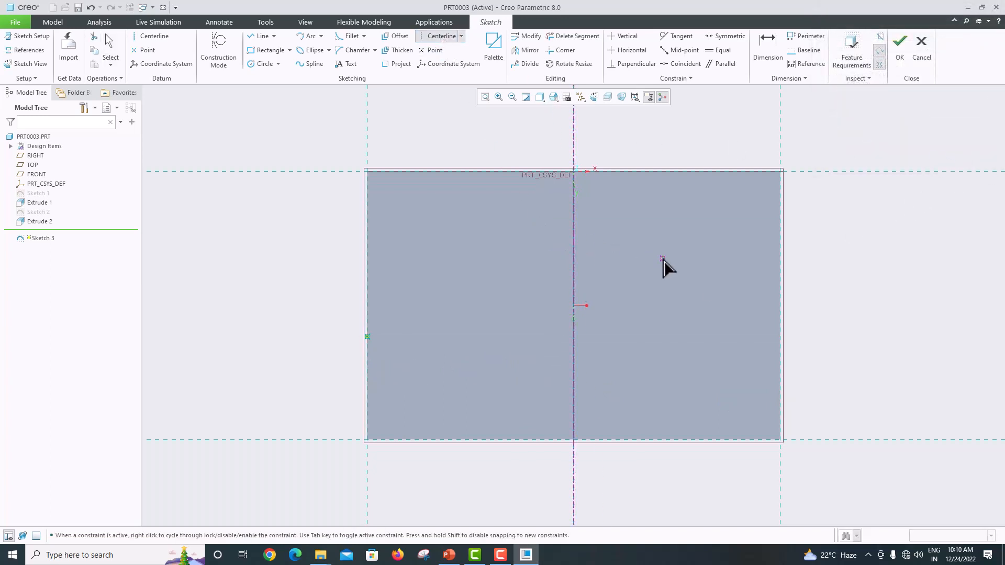
middle_click(662, 264)
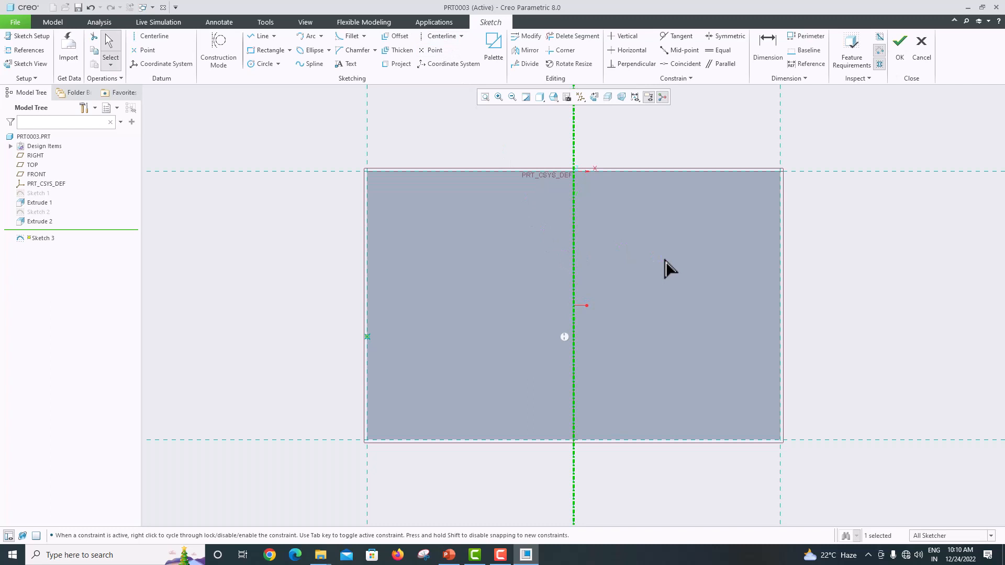
- Consult the drawing in PowerPoint, return to Creo, and add the edge where the ledge meets the upright block as a sketch reference
click(271, 50)
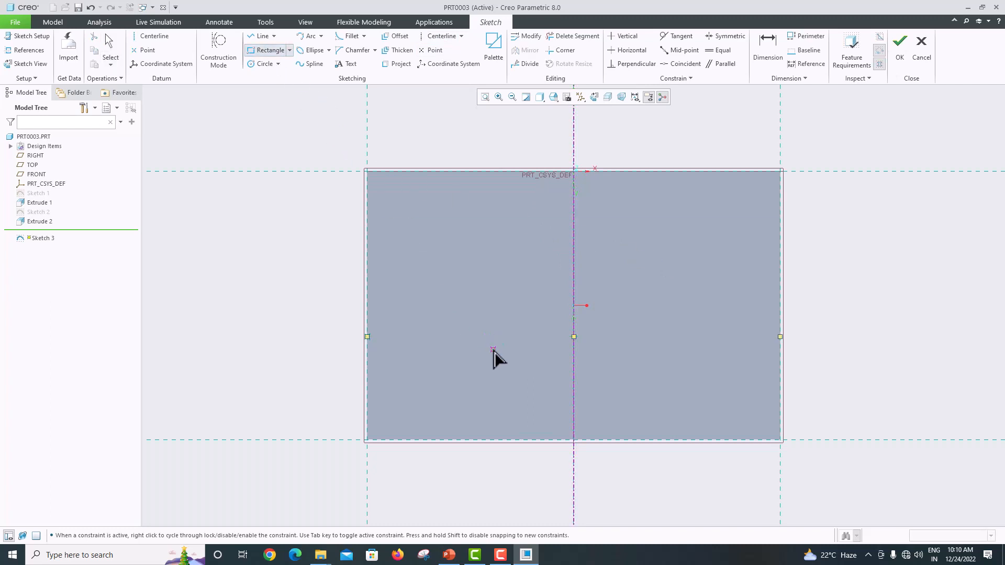
click(453, 556)
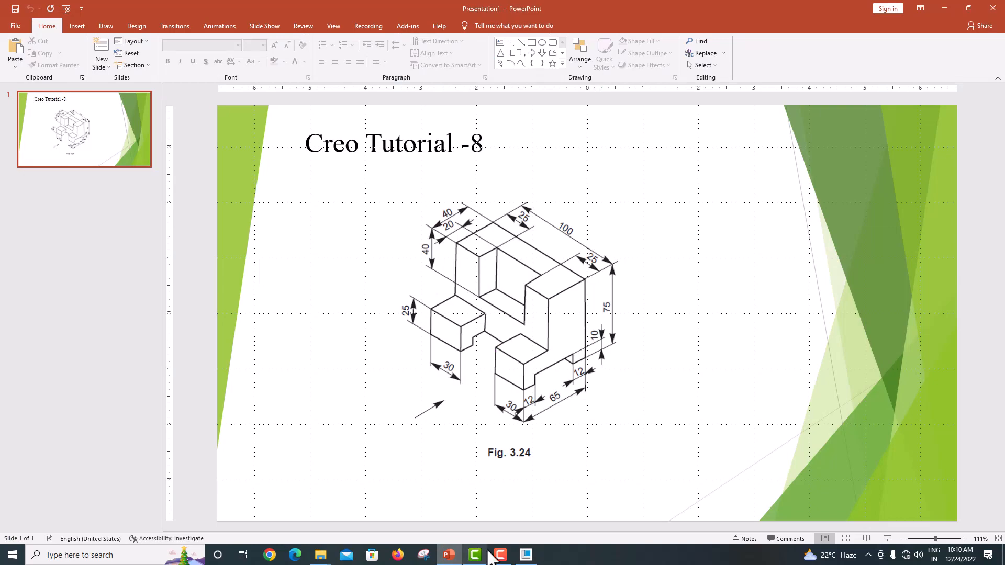
click(526, 555)
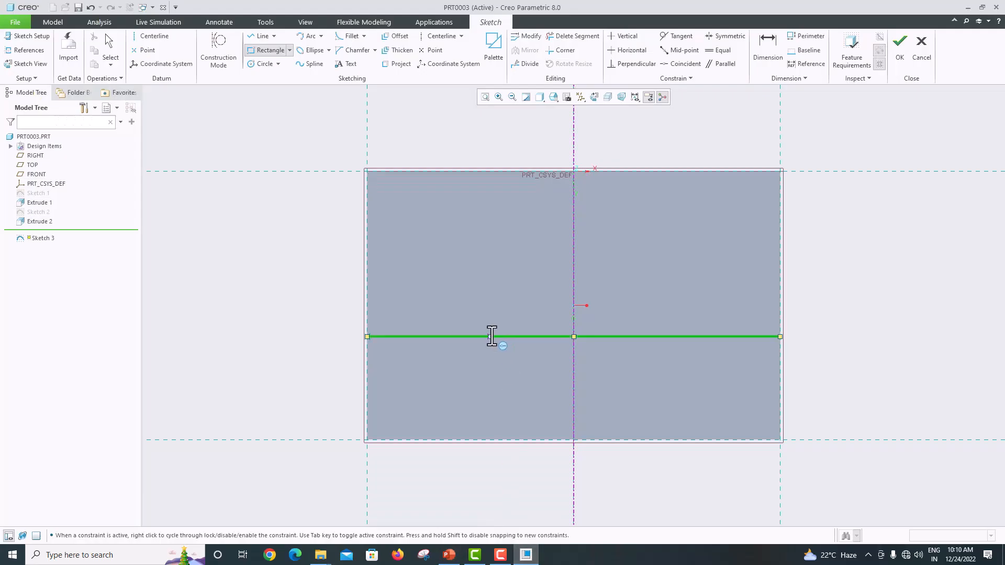
middle_click(488, 330)
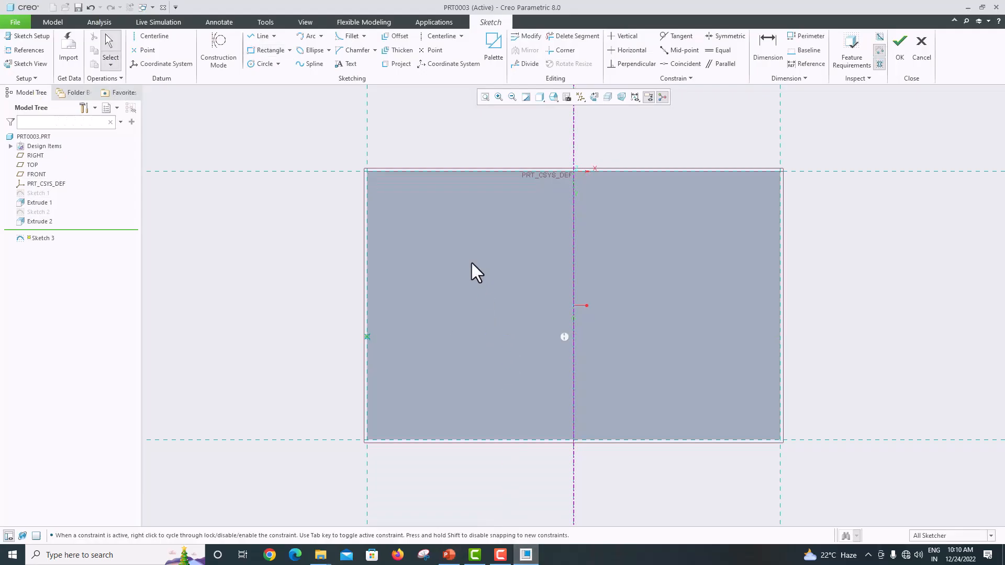
click(27, 50)
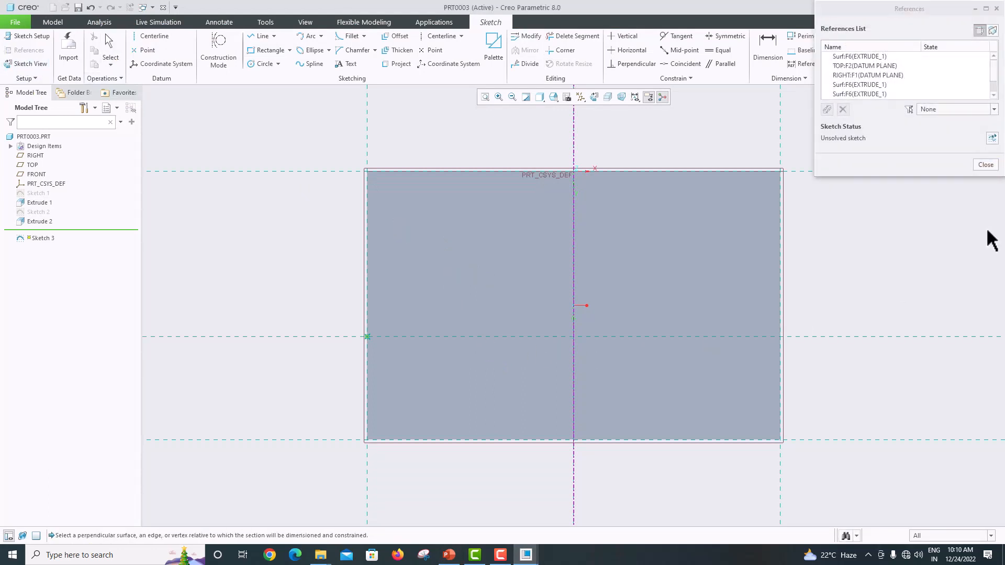
click(985, 165)
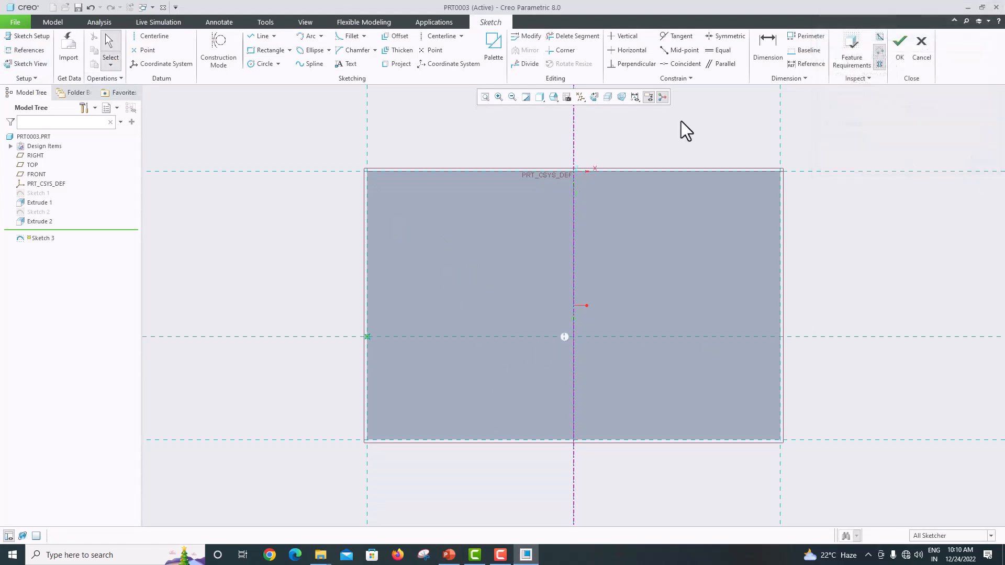
- Sketch a rectangle spanning the full depth of the ledge, symmetric about the centerline, and set its width to 40
click(271, 49)
click(482, 337)
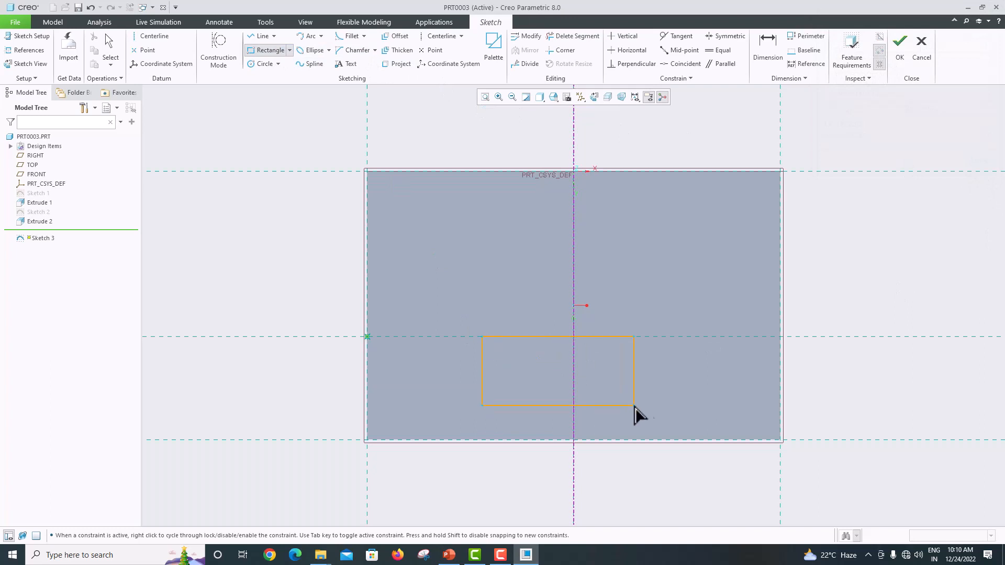
click(665, 440)
middle_click(704, 378)
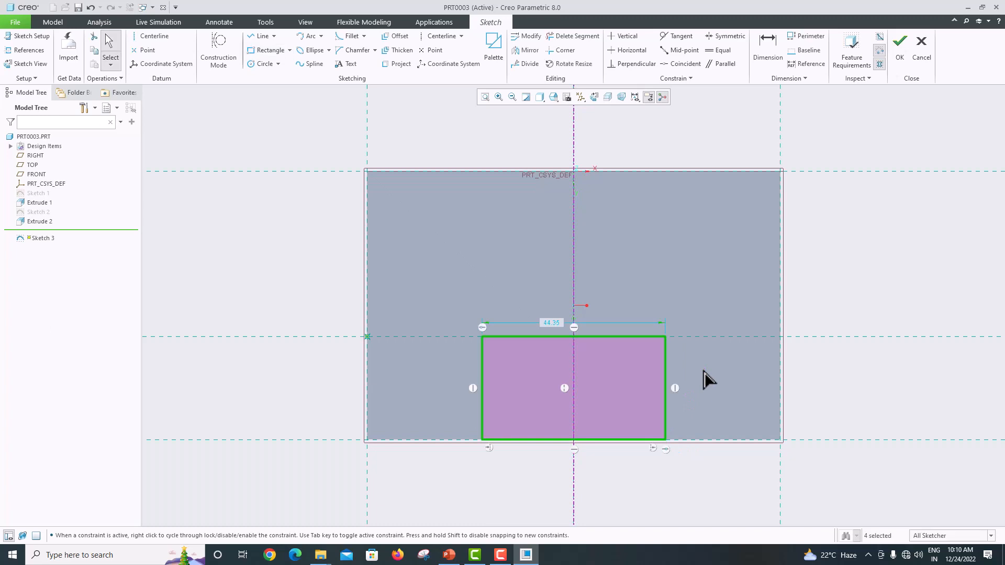
double_click(551, 321)
text(40)
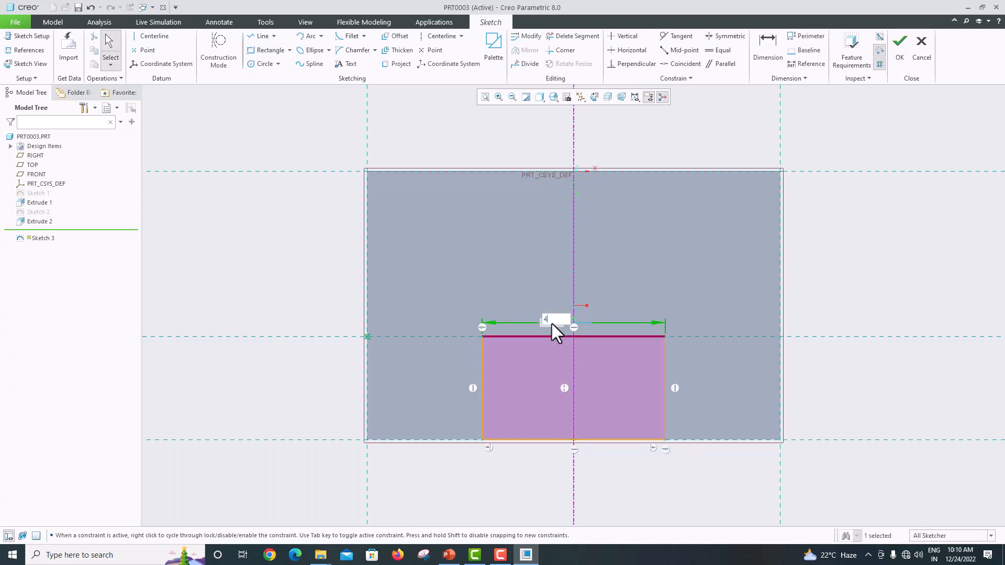
key(Return)
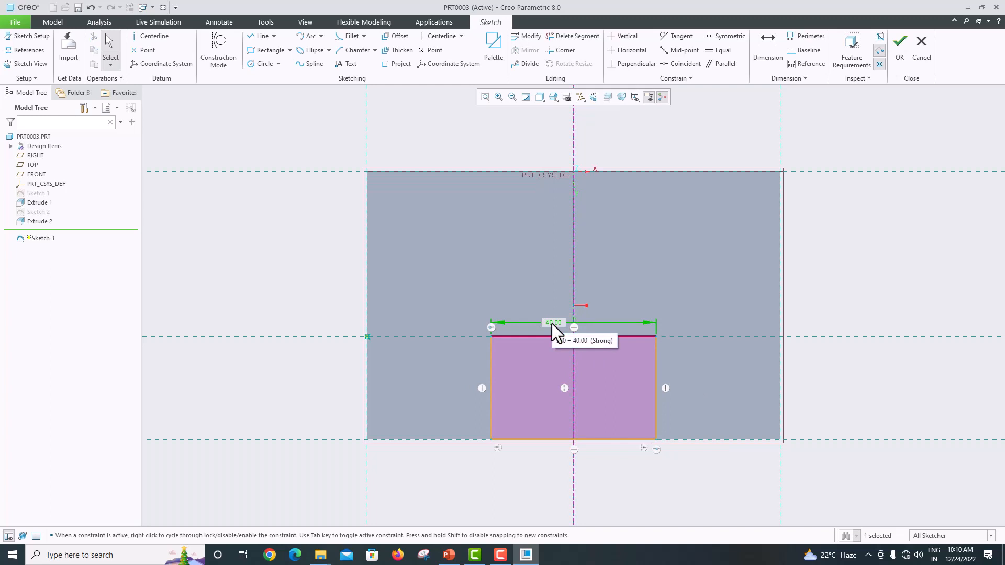
- Try to dimension the distance between the rectangle's side and the ledge's end edge, and undo the conflicting dimension
click(768, 64)
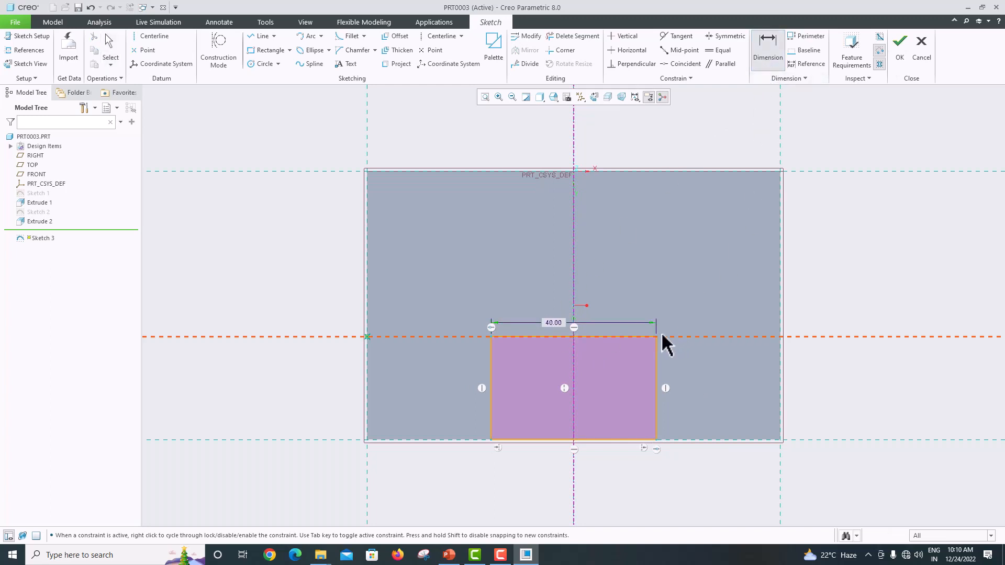
click(779, 345)
middle_click(727, 314)
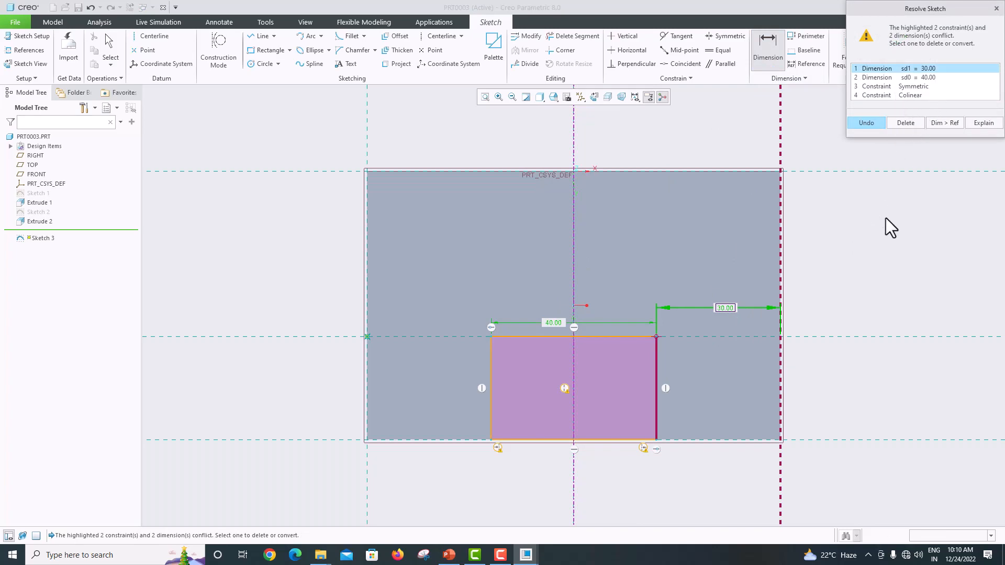
click(867, 123)
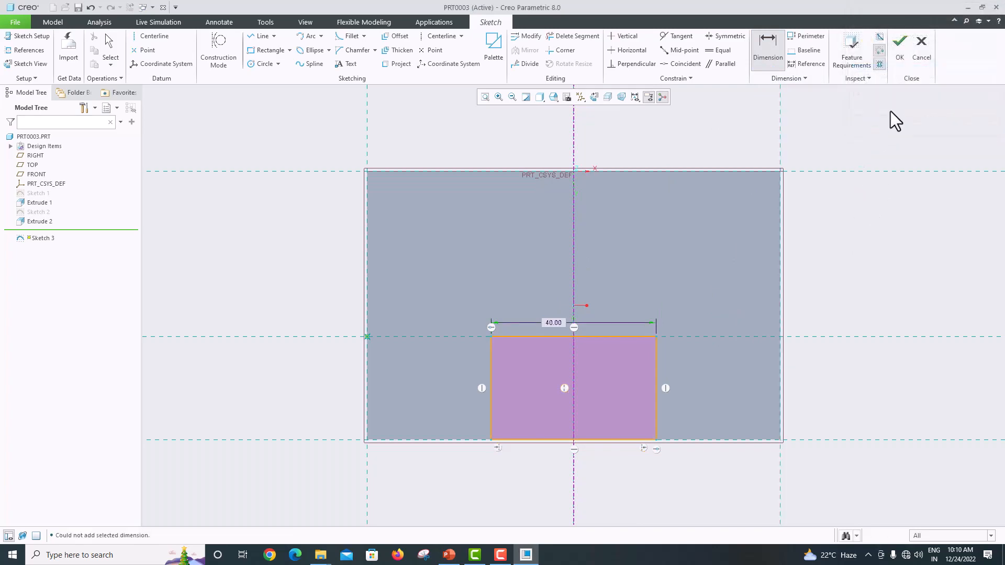
- Accept the sketch and extrude it as a material-removing cut down through the full thickness of the front ledge
click(898, 55)
mouse_move(679, 363)
middle_down()
mouse_move(644, 352)
mouse_move(684, 342)
mouse_move(673, 337)
middle_up()
click(359, 59)
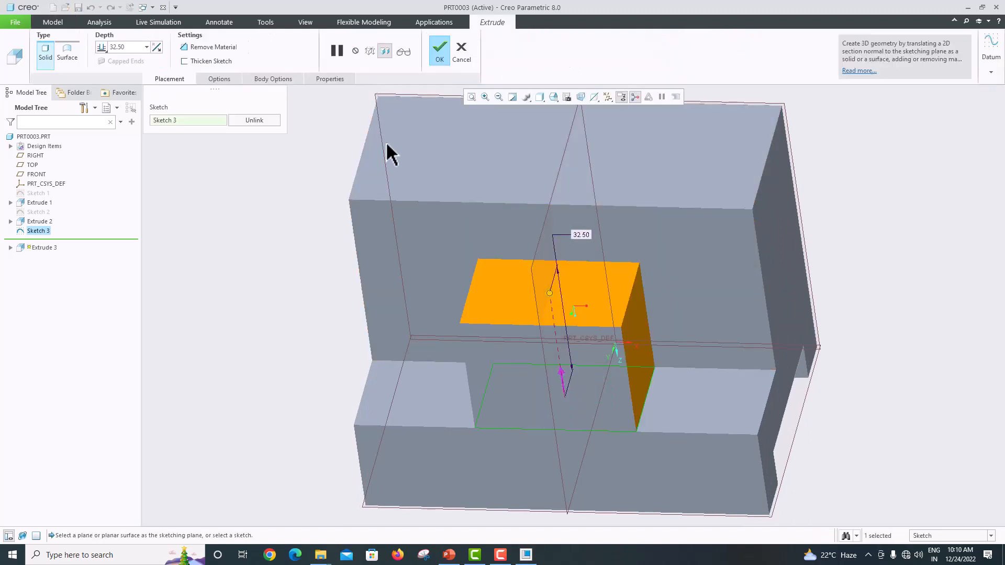
click(562, 380)
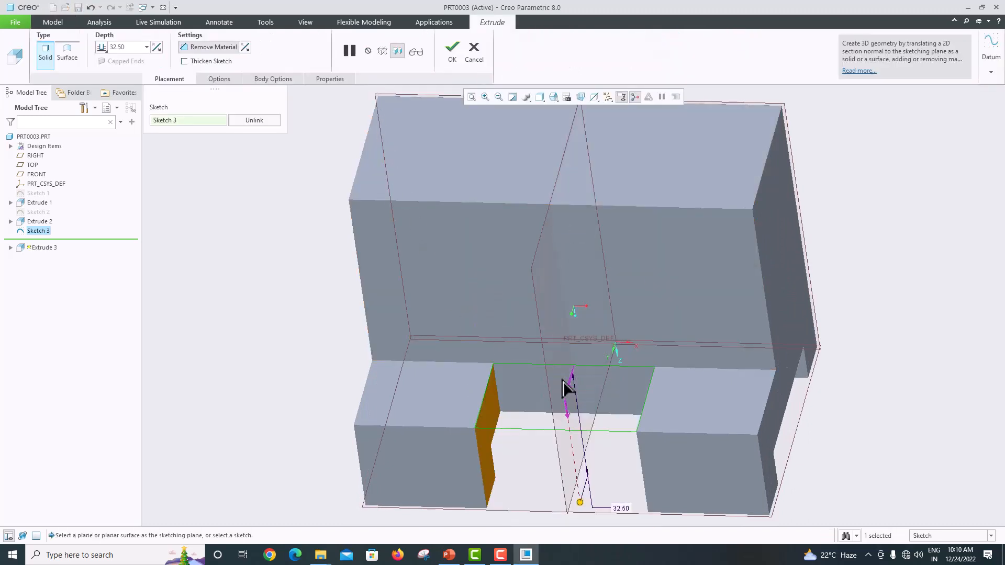
click(103, 52)
click(124, 83)
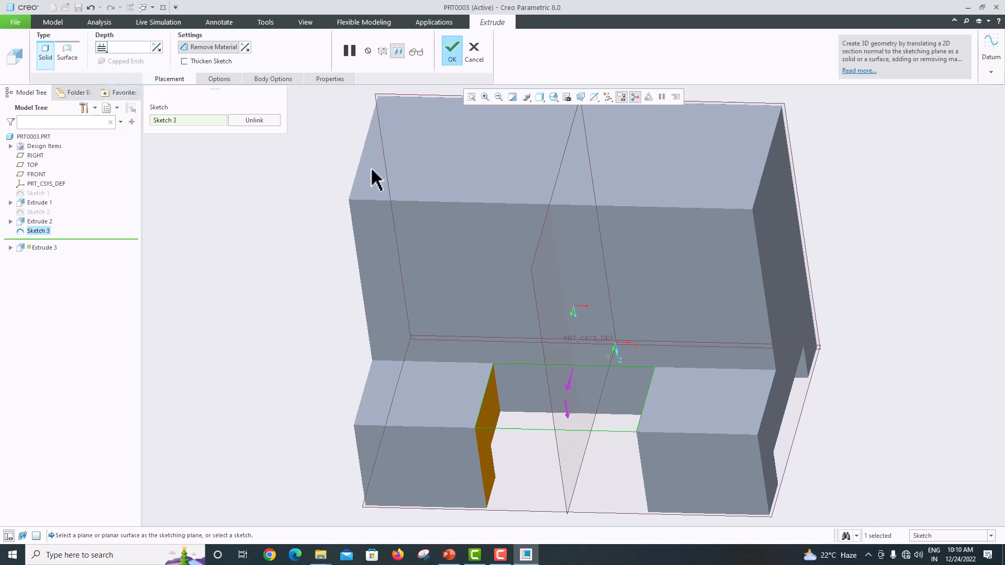
click(451, 52)
- Consult the drawing in PowerPoint, return to Creo, and start a sketch on the upright block's top face, viewed square on
scroll(454, 297, down, 4)
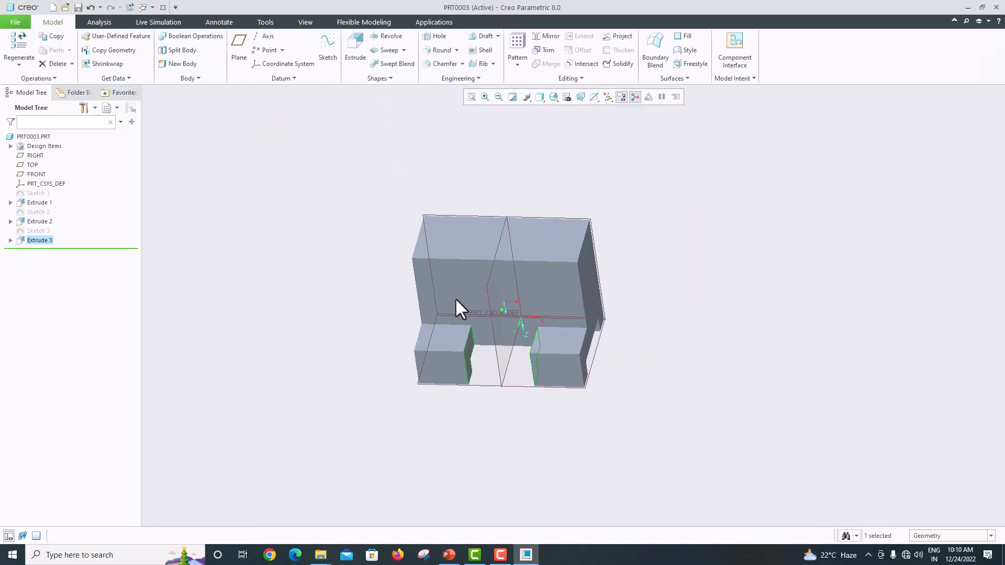
mouse_move(454, 297)
middle_down()
mouse_move(405, 300)
mouse_move(460, 314)
mouse_move(443, 298)
middle_up()
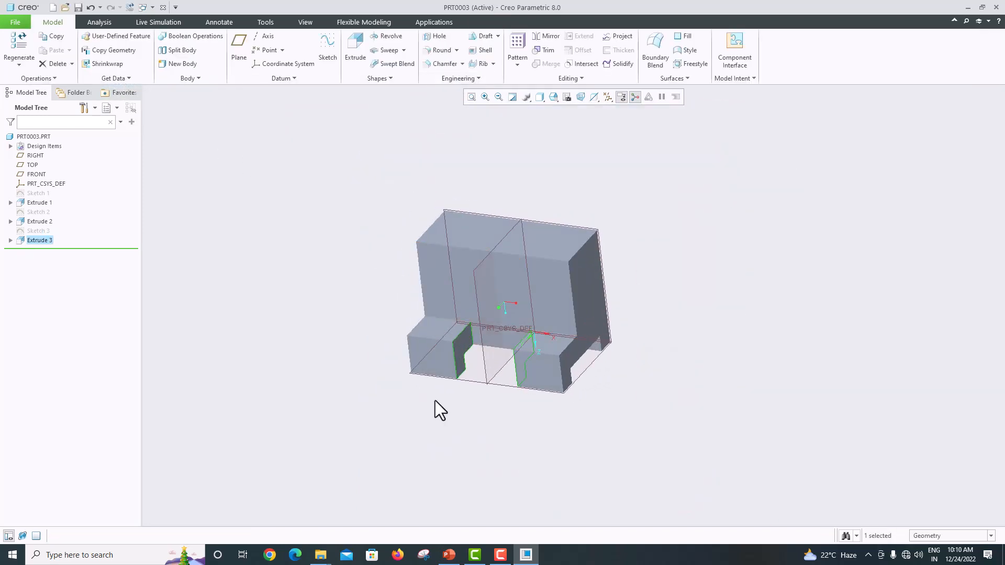
click(449, 554)
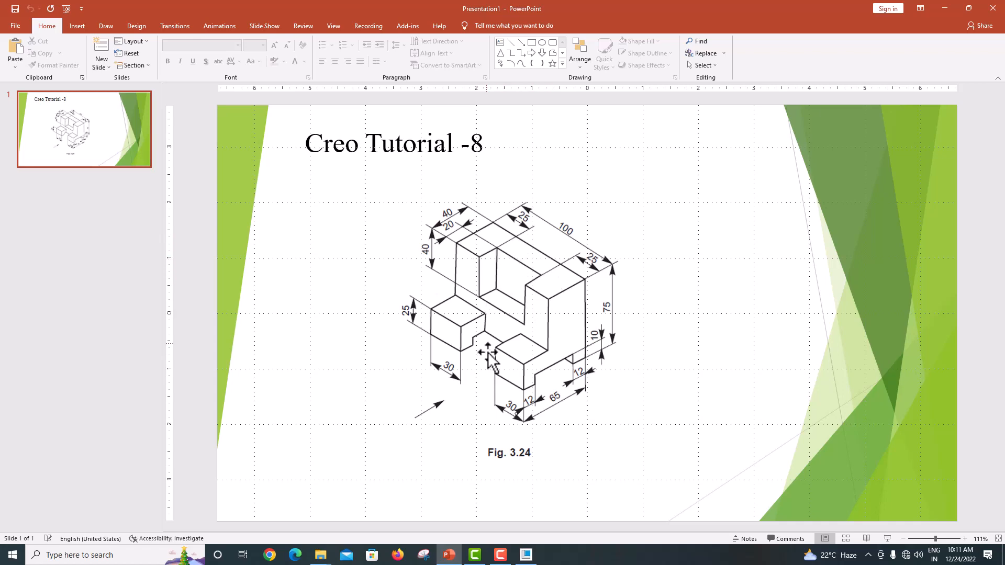
click(526, 555)
middle_drag(503, 277, 527, 296)
click(526, 294)
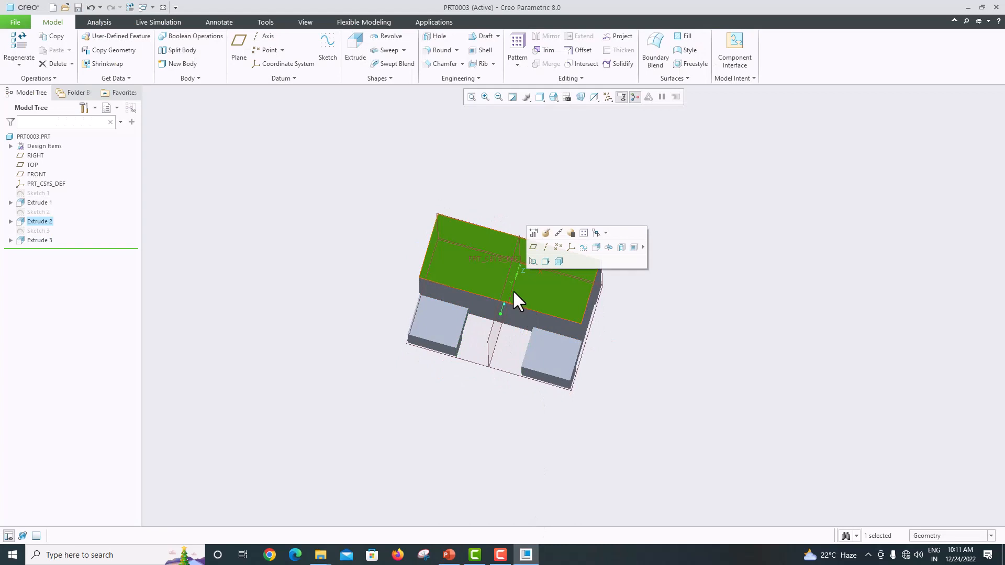
click(328, 58)
click(595, 97)
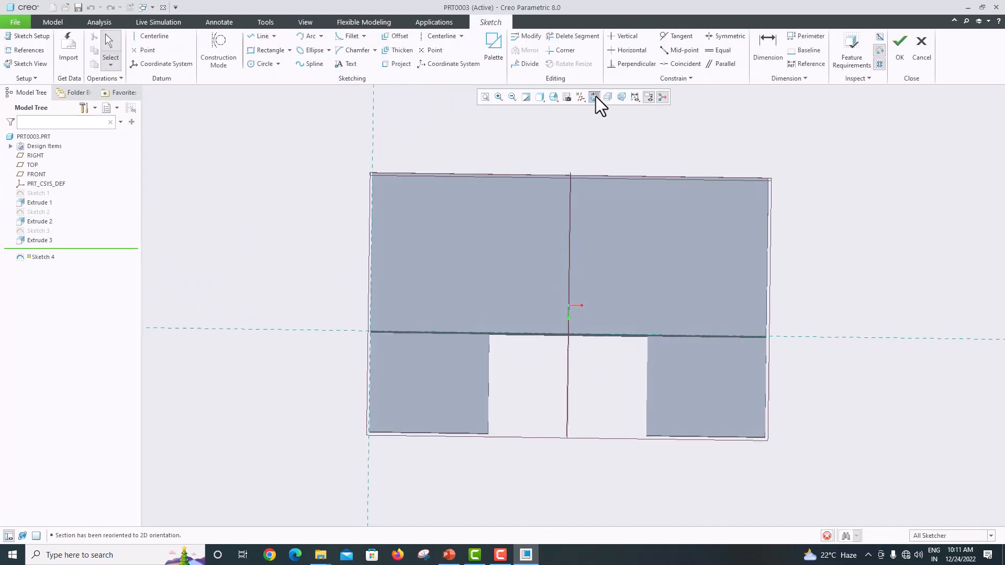
- Add the RIGHT and TOP datum planes and the block's remaining end edge as references for the top-face sketch
click(31, 53)
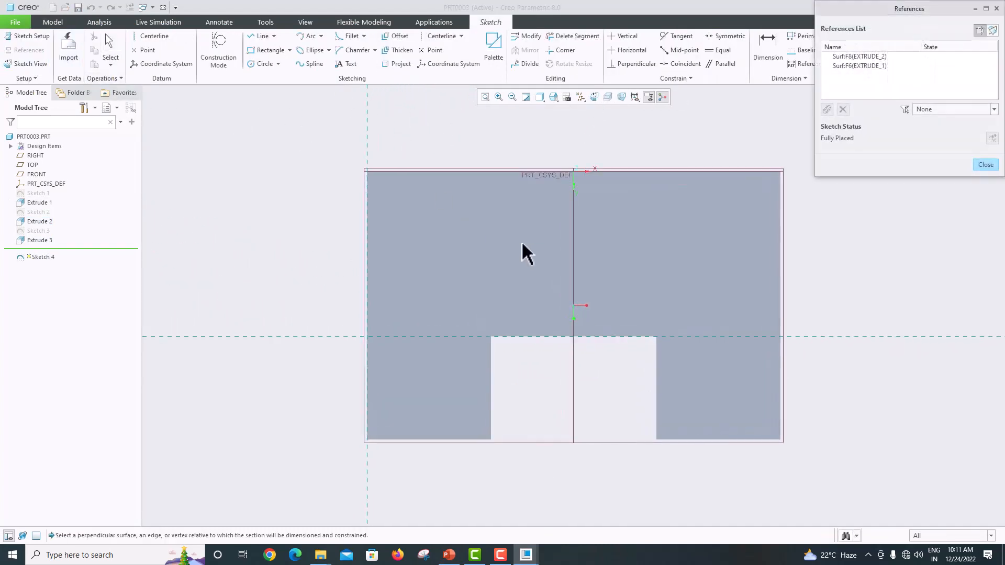
click(568, 171)
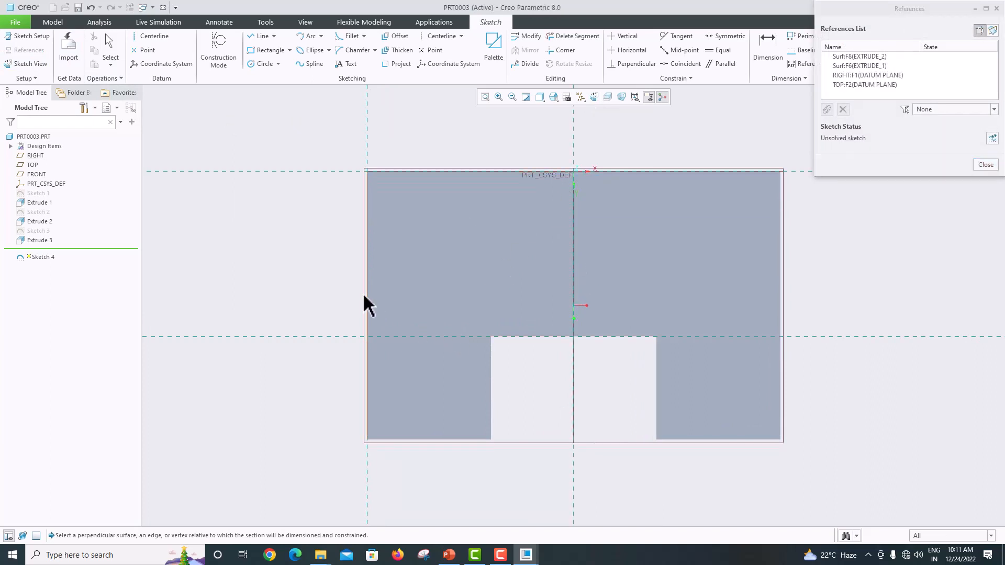
click(780, 291)
click(984, 164)
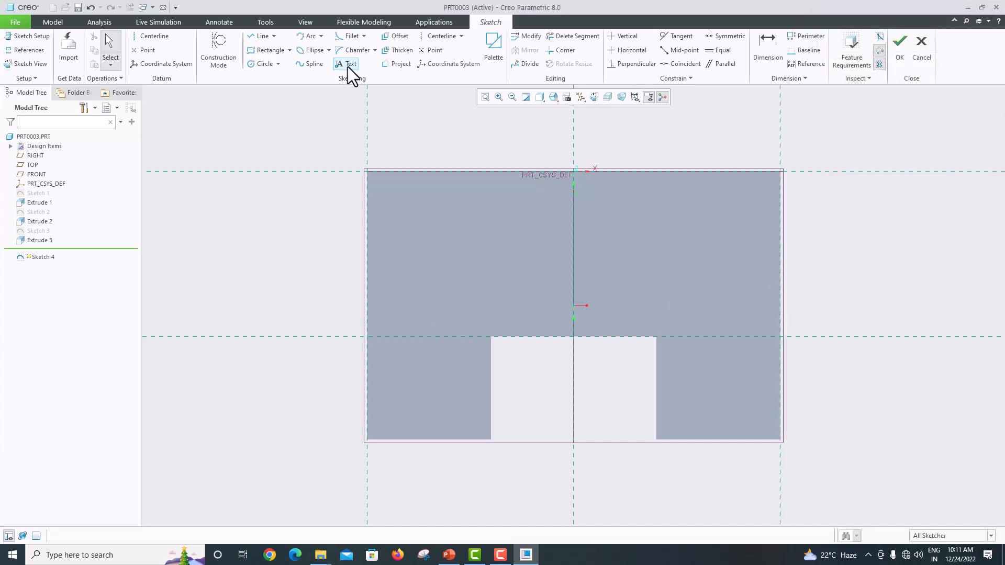
- Draw a vertical centerline along the RIGHT datum plane across the upright block's top face
click(434, 36)
click(575, 221)
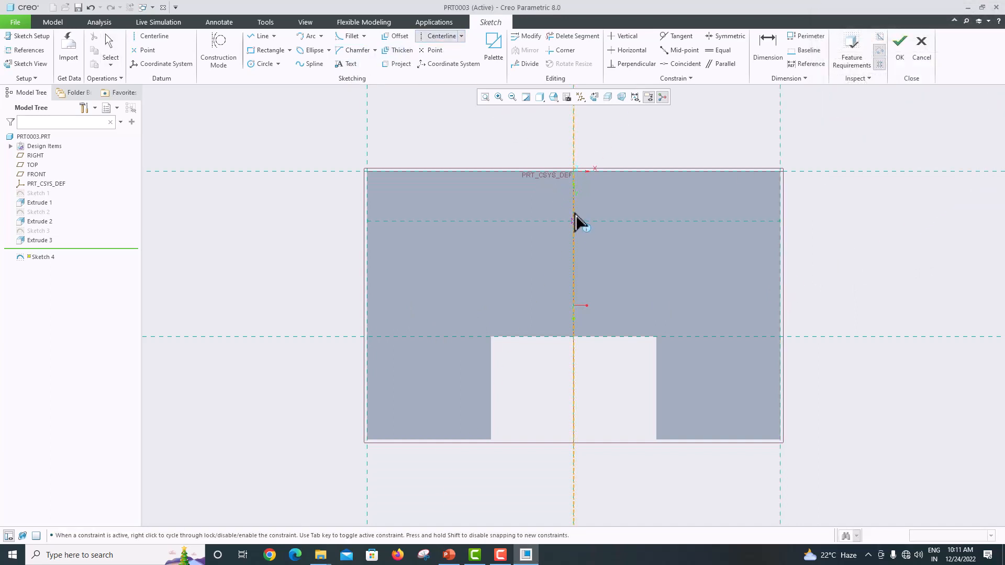
click(573, 202)
middle_click(665, 214)
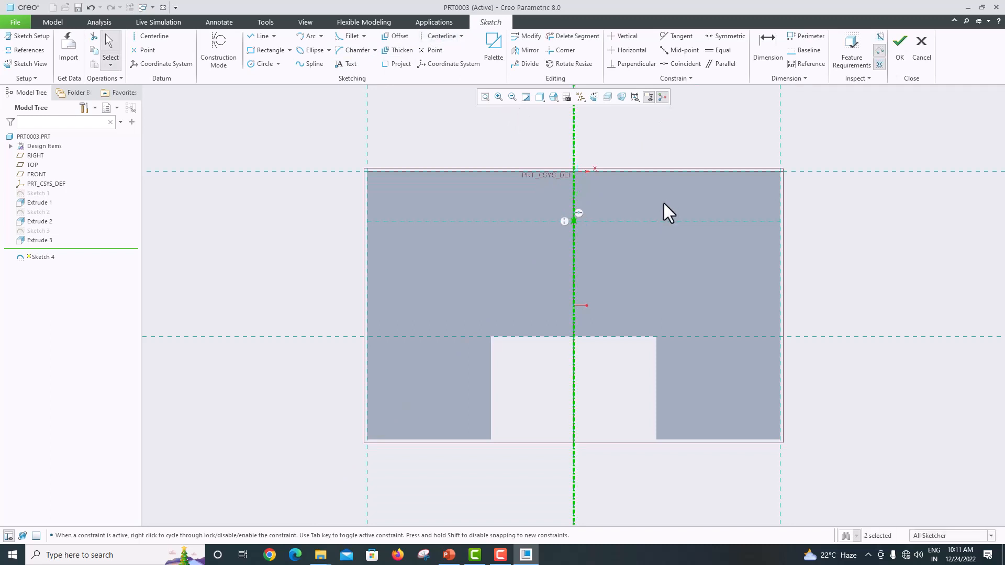
- Sketch a rectangle about 53 wide and 18 deep against the upright block's front edge, symmetric about the centerline
click(268, 52)
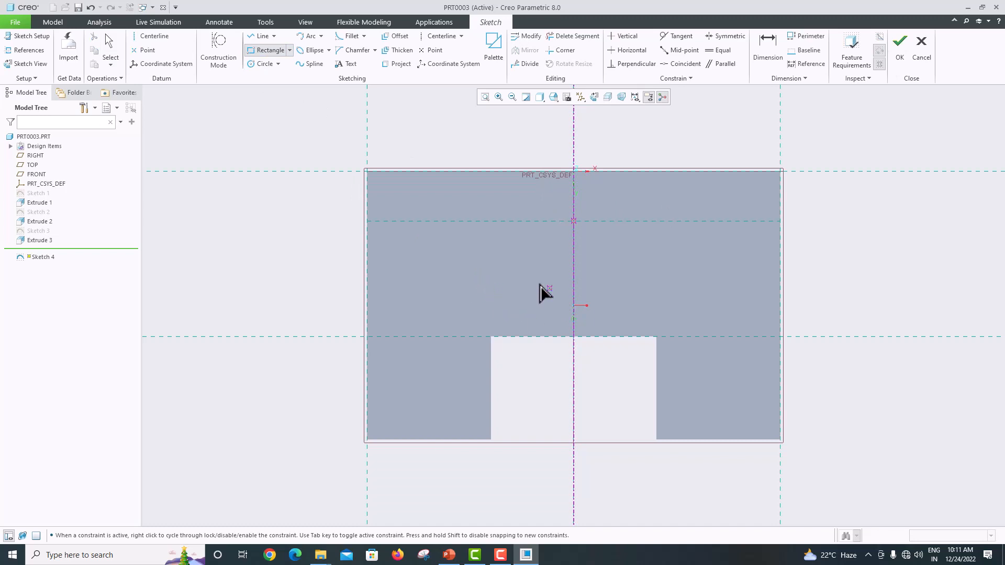
click(465, 264)
click(516, 292)
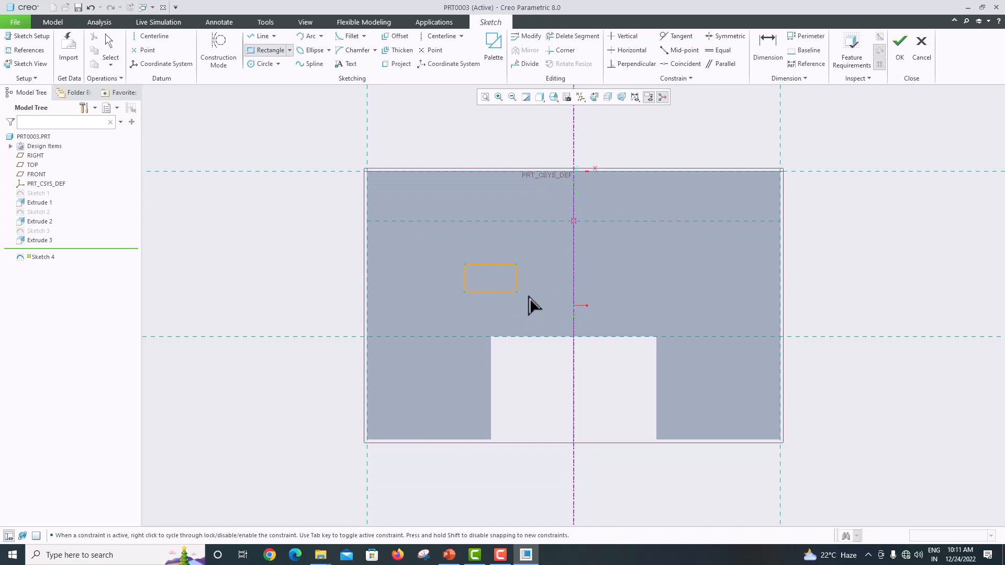
click(679, 337)
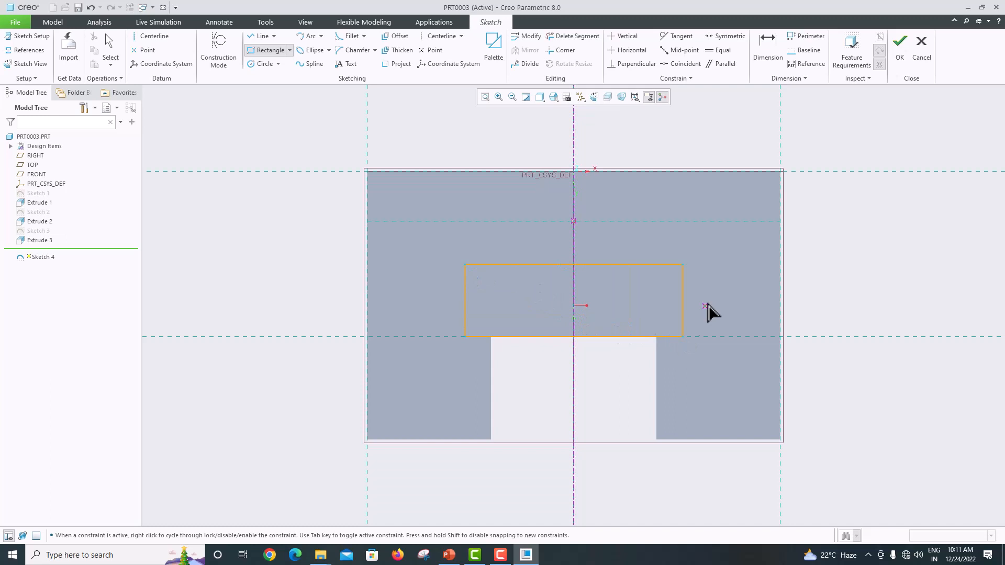
middle_click(733, 268)
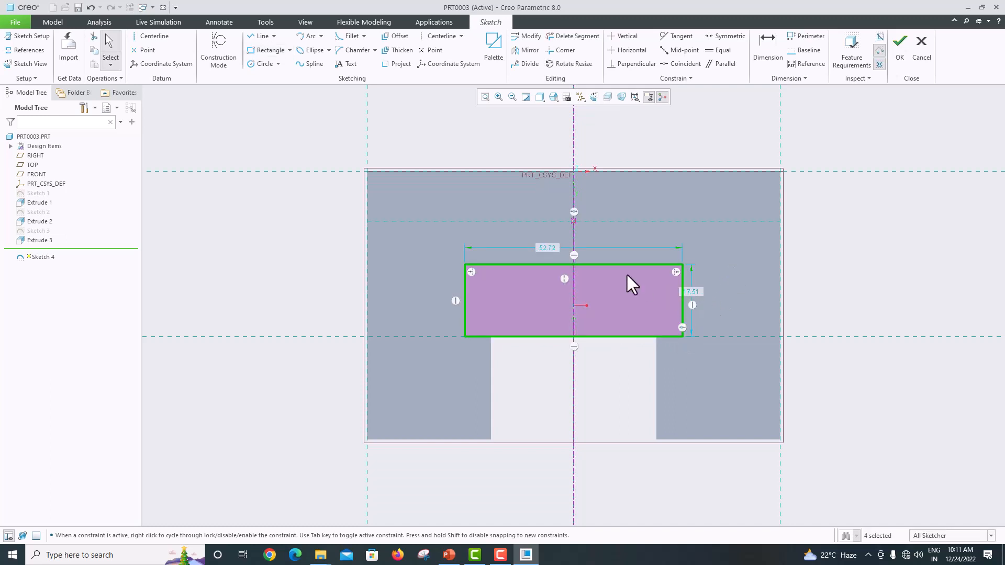
- Consult the drawing in PowerPoint, return to Creo, set the recess rectangle to 20 deep and 50 wide, and finish the sketch
click(450, 553)
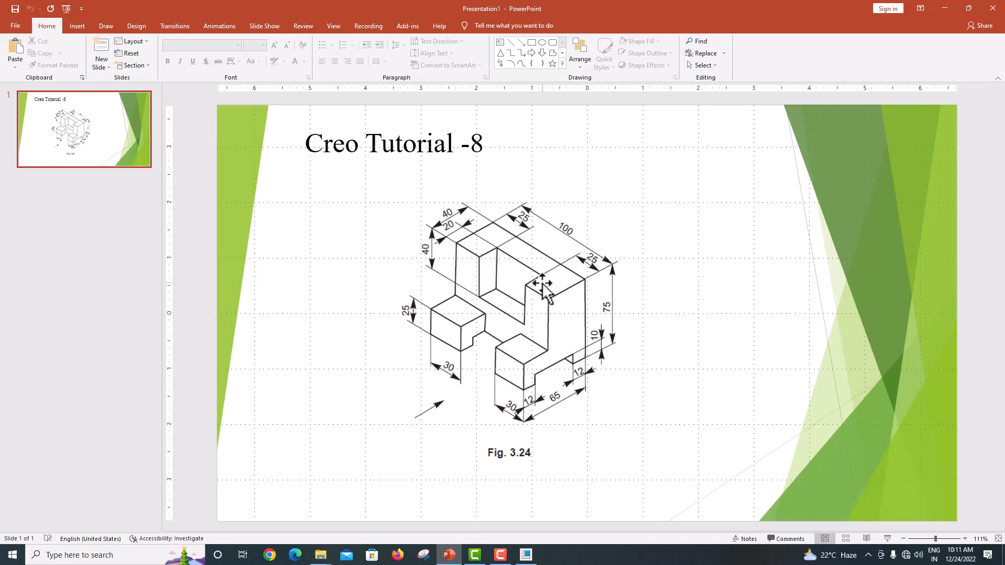
click(526, 554)
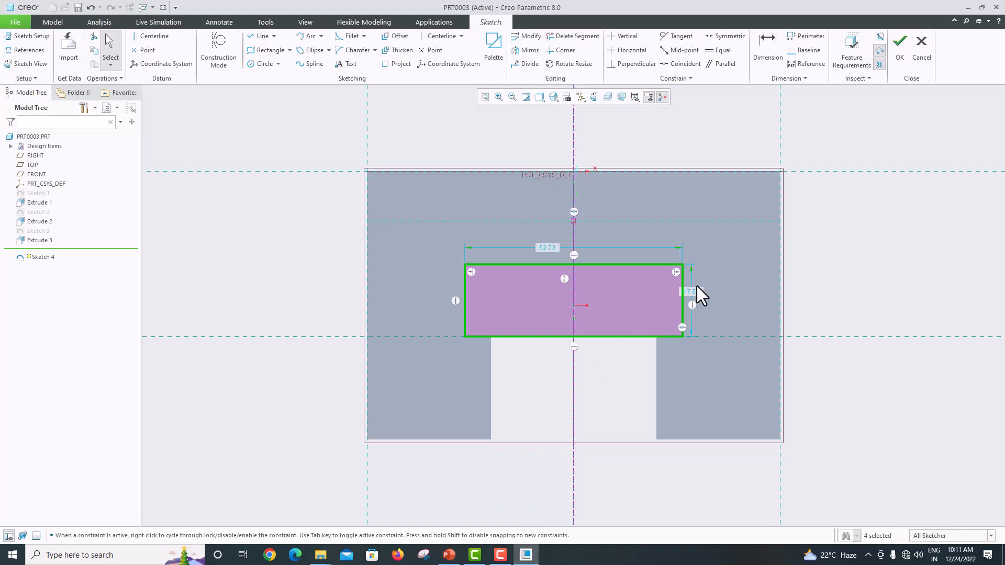
double_click(696, 293)
text(20)
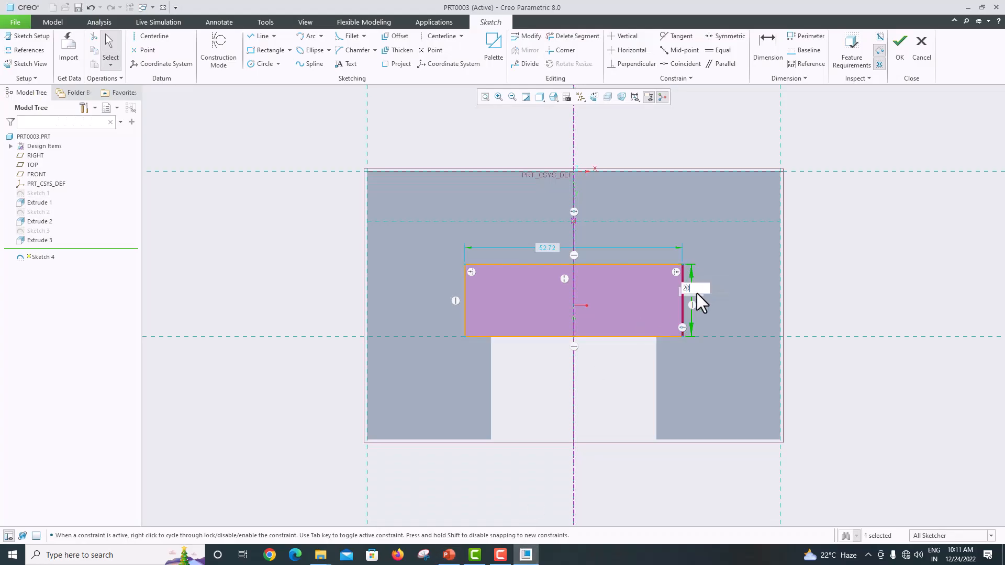
key(Return)
double_click(541, 239)
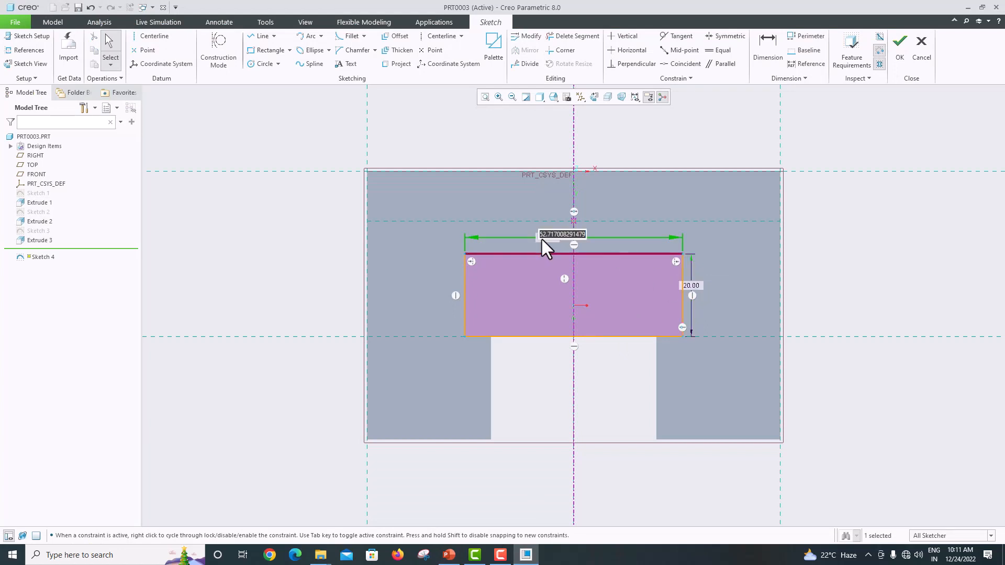
text(50)
key(Return)
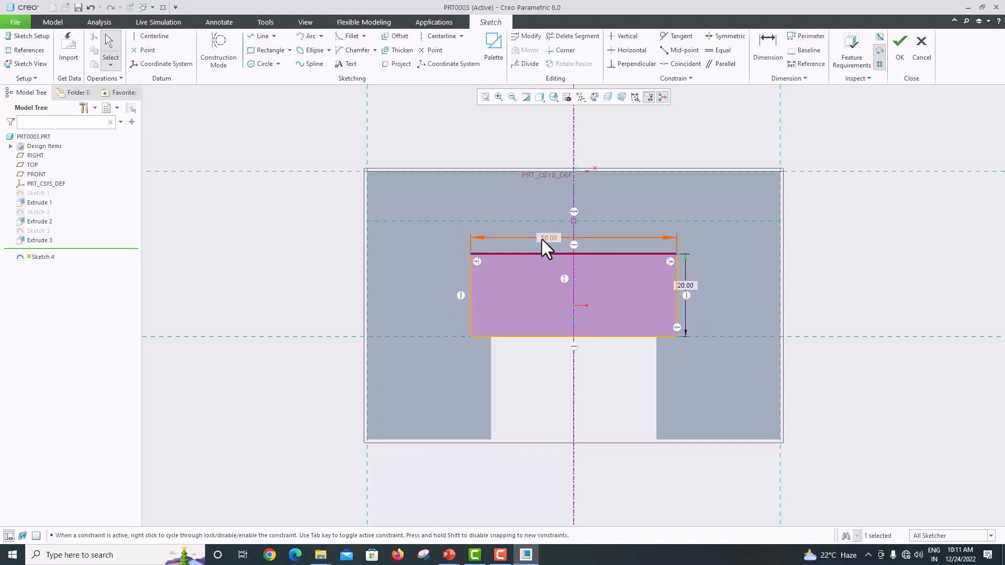
click(898, 55)
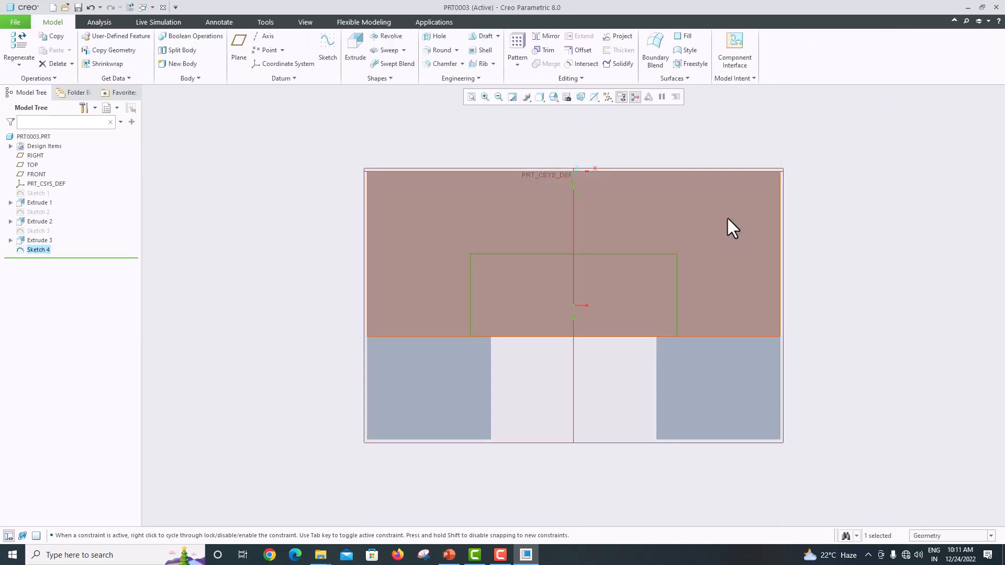
- Extrude the recess sketch 40 down into the upright block with material removal, checking the depth against the drawing in PowerPoint
mouse_move(727, 216)
middle_down()
mouse_move(669, 320)
mouse_move(635, 336)
mouse_move(678, 307)
middle_up()
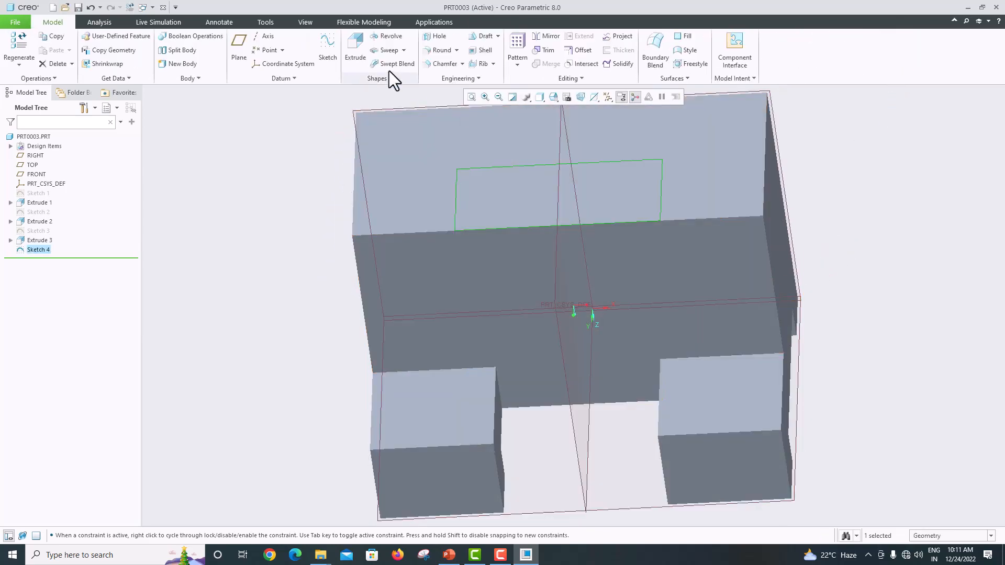
click(359, 52)
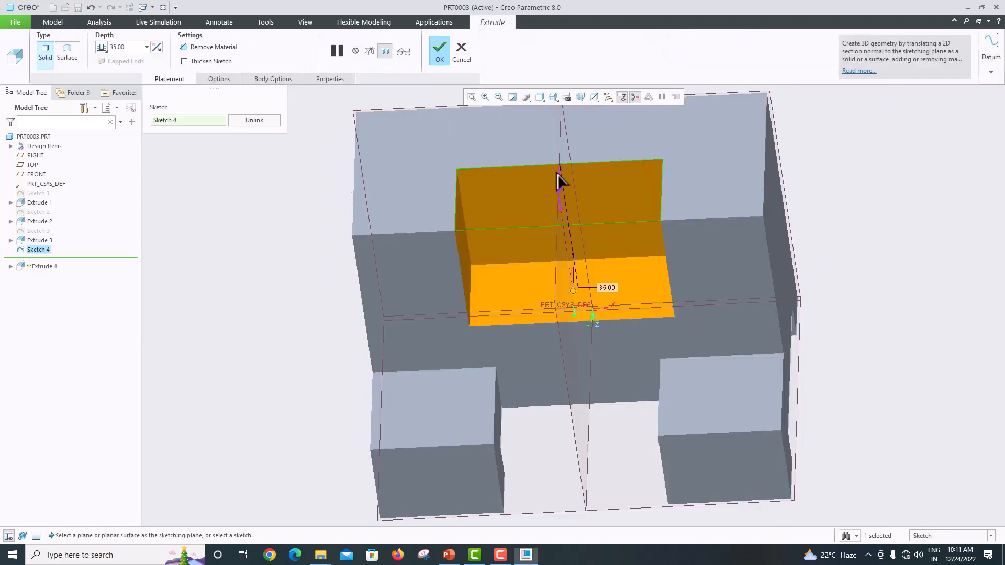
click(449, 555)
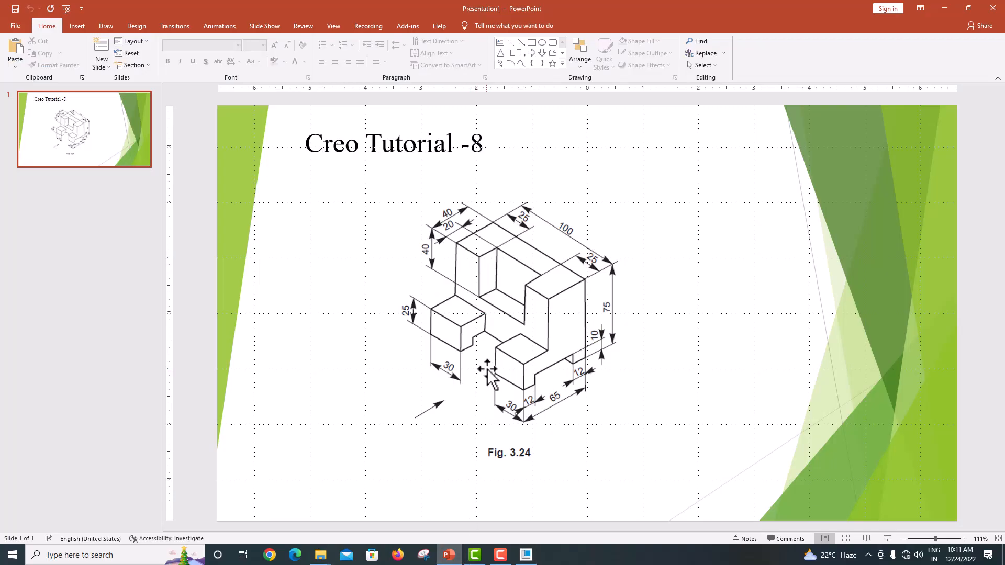
click(526, 555)
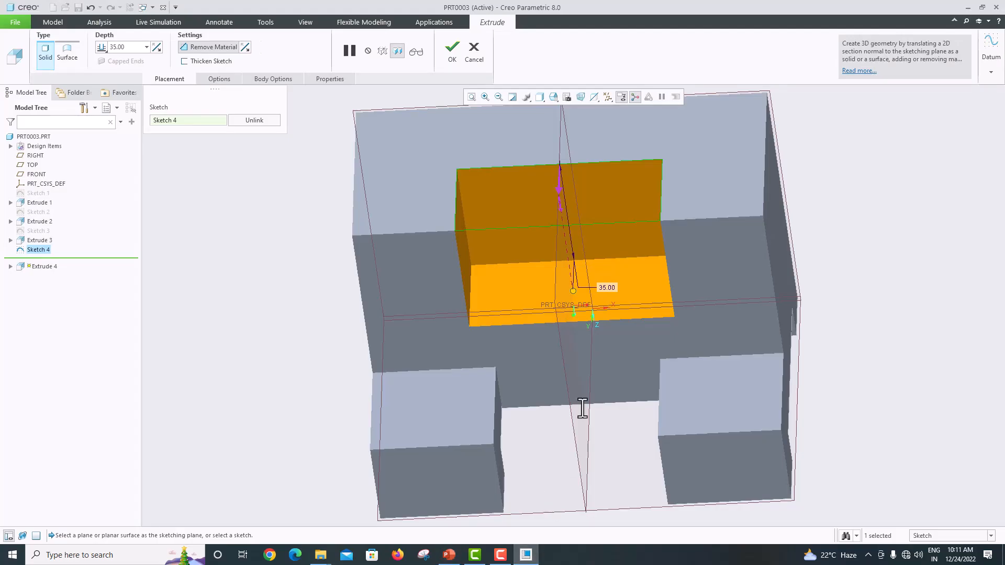
double_click(126, 47)
text(4)
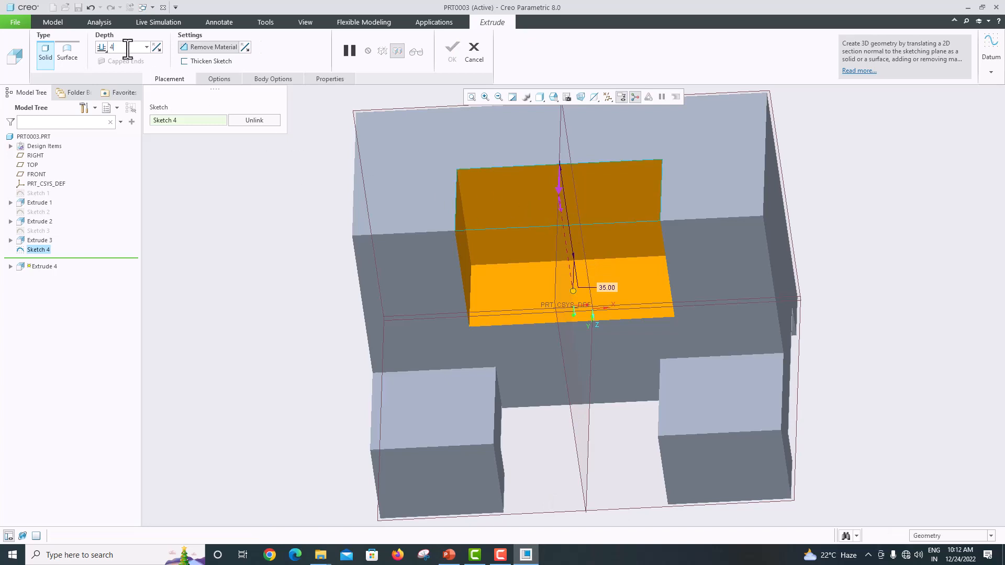
text(0)
key(Return)
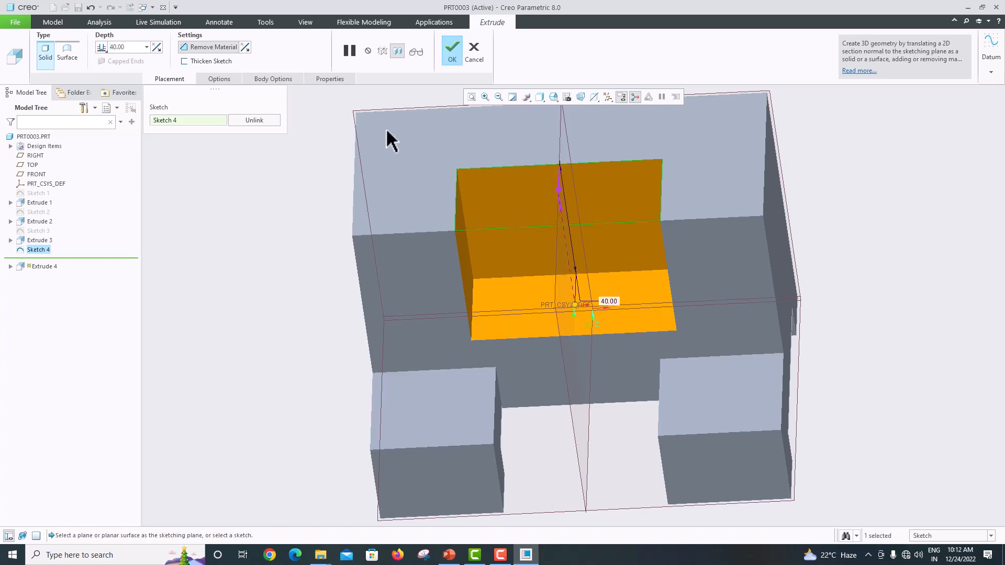
click(451, 53)
- Display the whole bracket block as shading with edges and hide all datum axes, points, coordinate systems and planes
scroll(574, 359, down, 3)
middle_drag(574, 359, 544, 401)
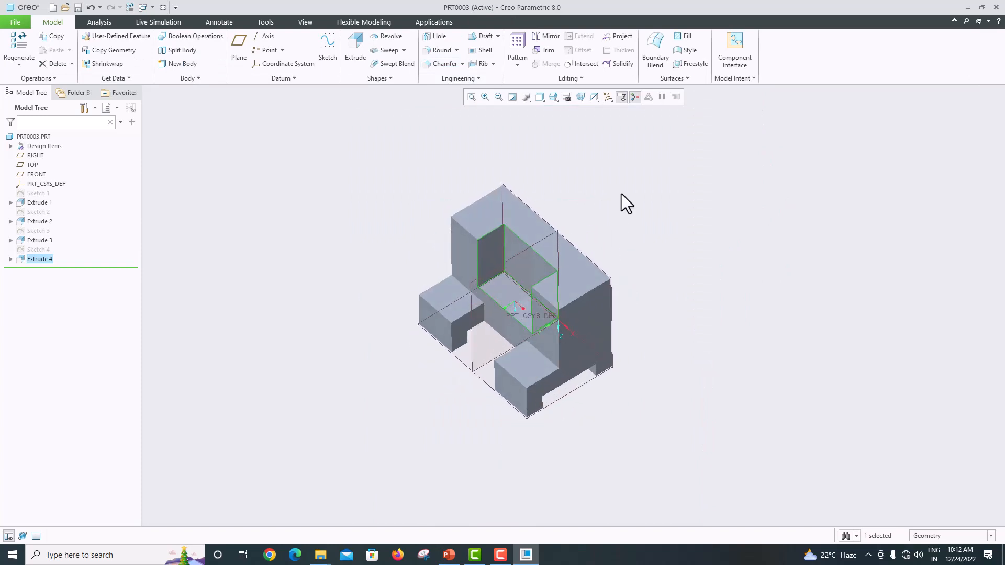
click(471, 97)
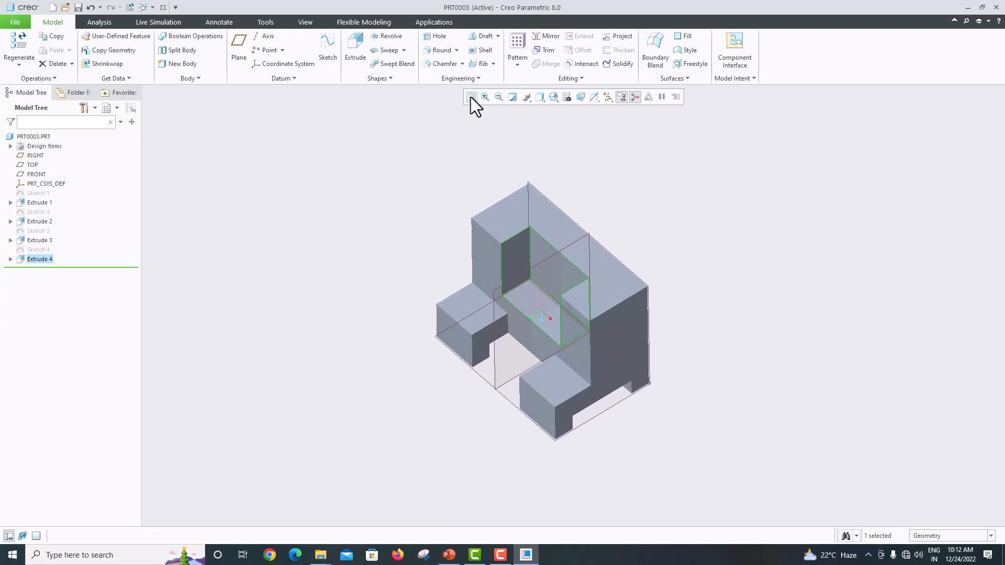
click(539, 97)
click(561, 127)
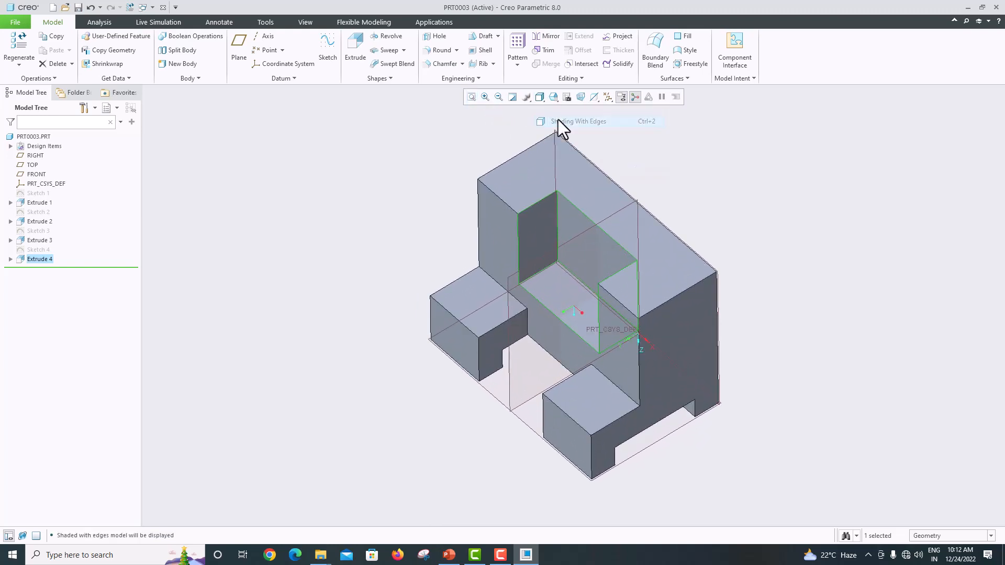
click(607, 98)
click(614, 110)
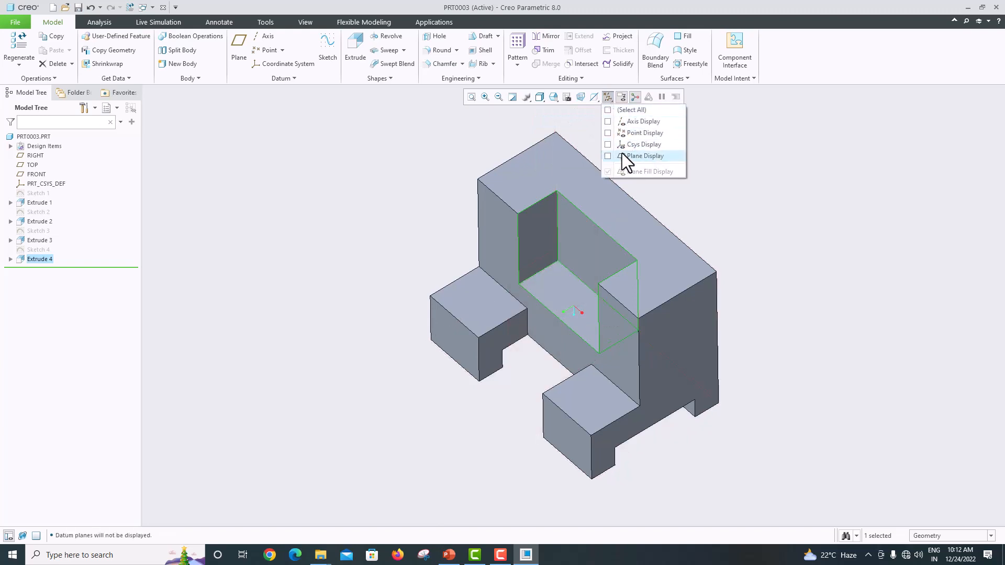
click(761, 250)
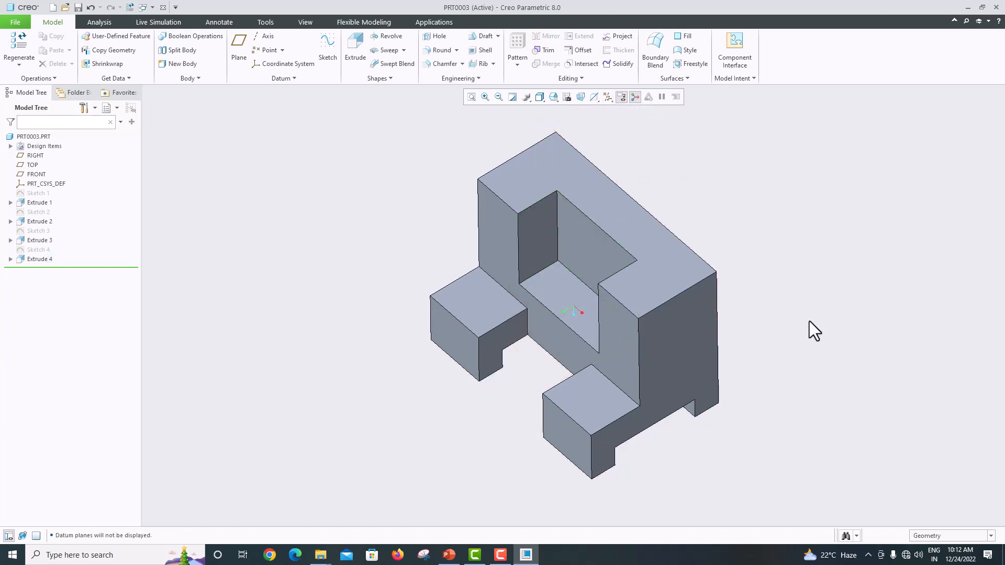
- Compare the finished bracket block with the Fig. 3.24 drawing in PowerPoint and return to Creo
click(445, 560)
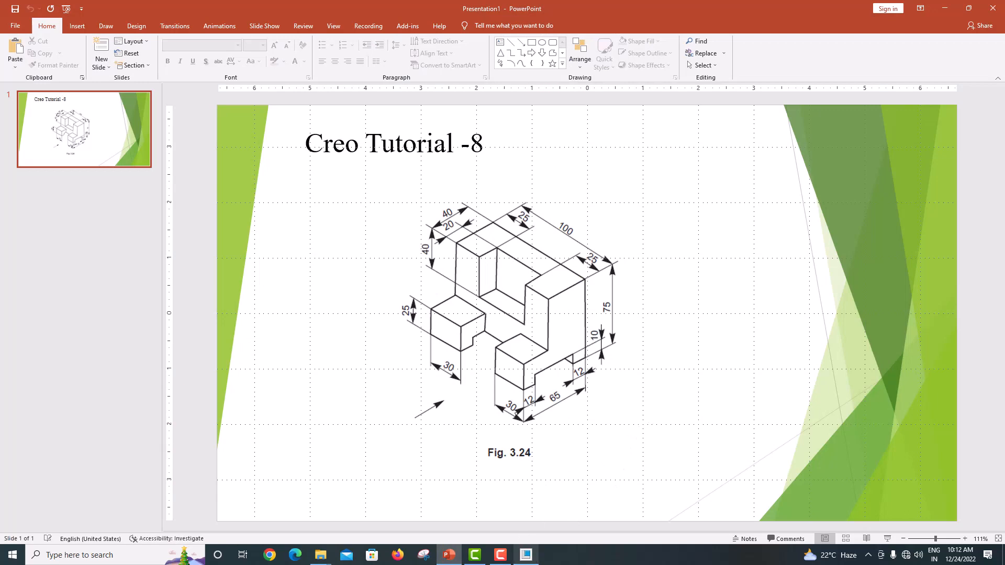
click(526, 555)
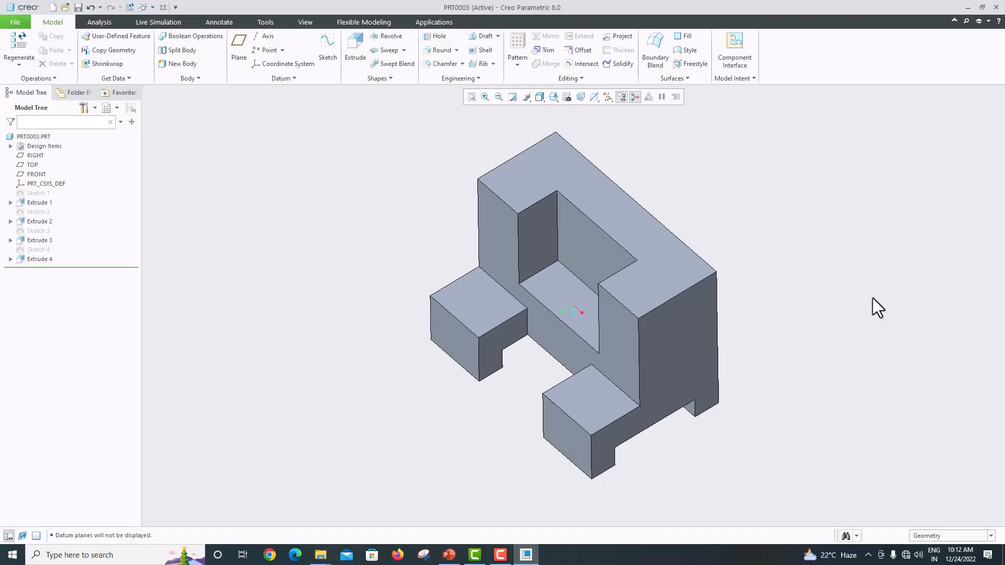